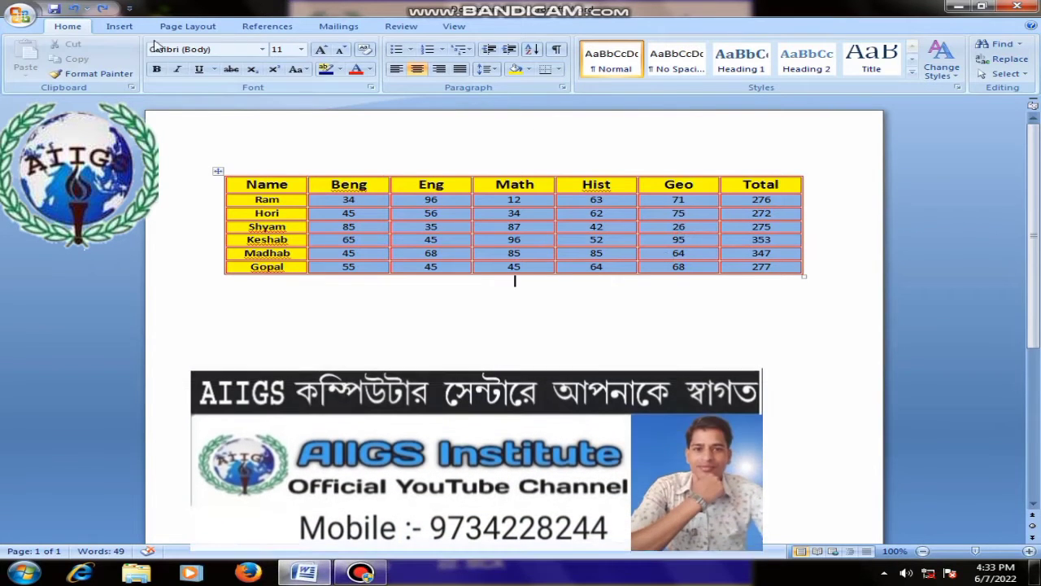
- Put the cursor in the marks table and turn on Draw Table from Table Tools Design
click(398, 197)
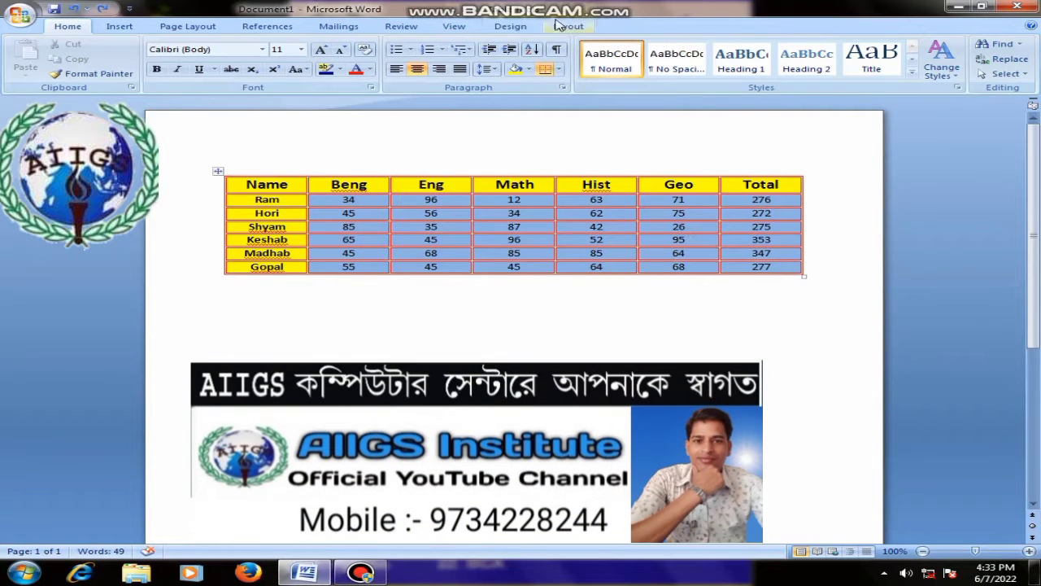
click(510, 26)
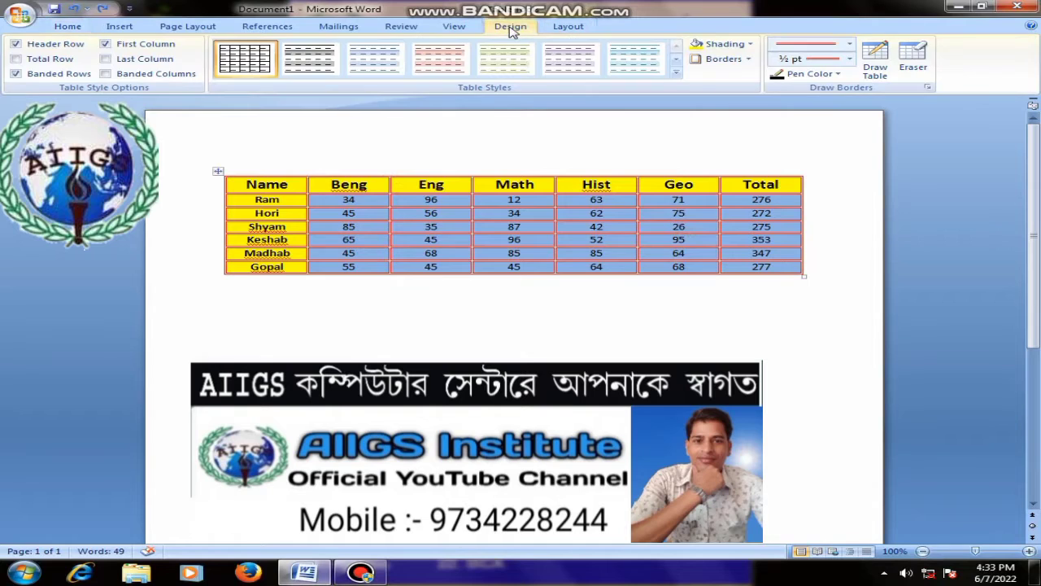
click(874, 57)
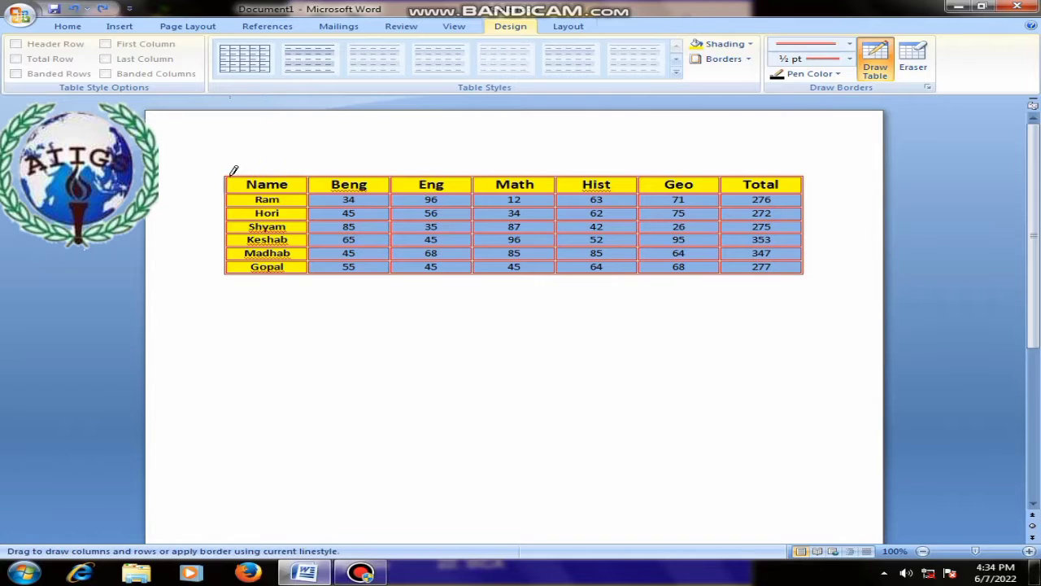
- Draw a full-width row above the header, type 'Mark sheet' in it, and re-enable Draw Table
drag(230, 154, 766, 152)
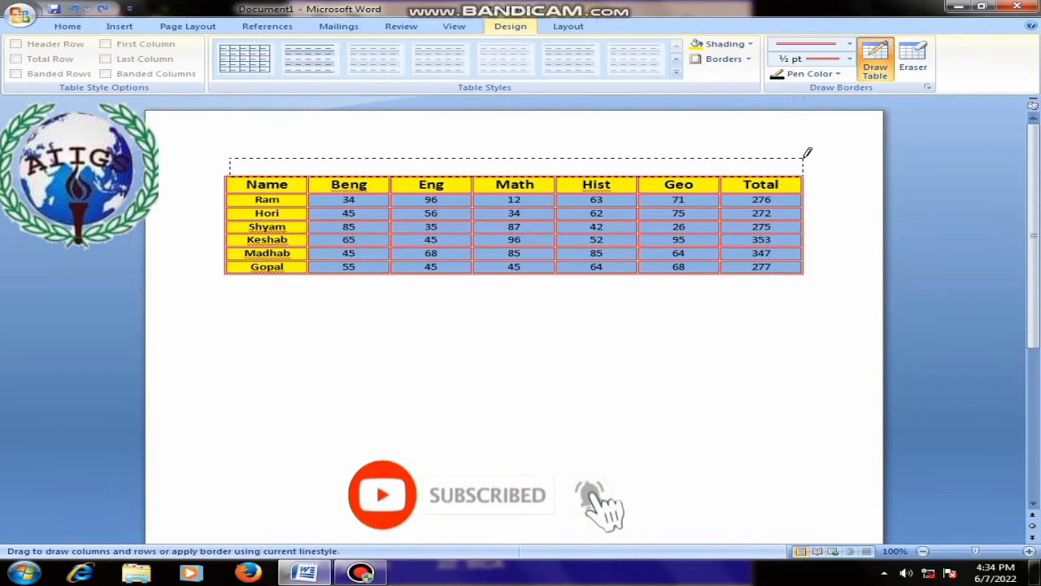
drag(770, 150, 807, 154)
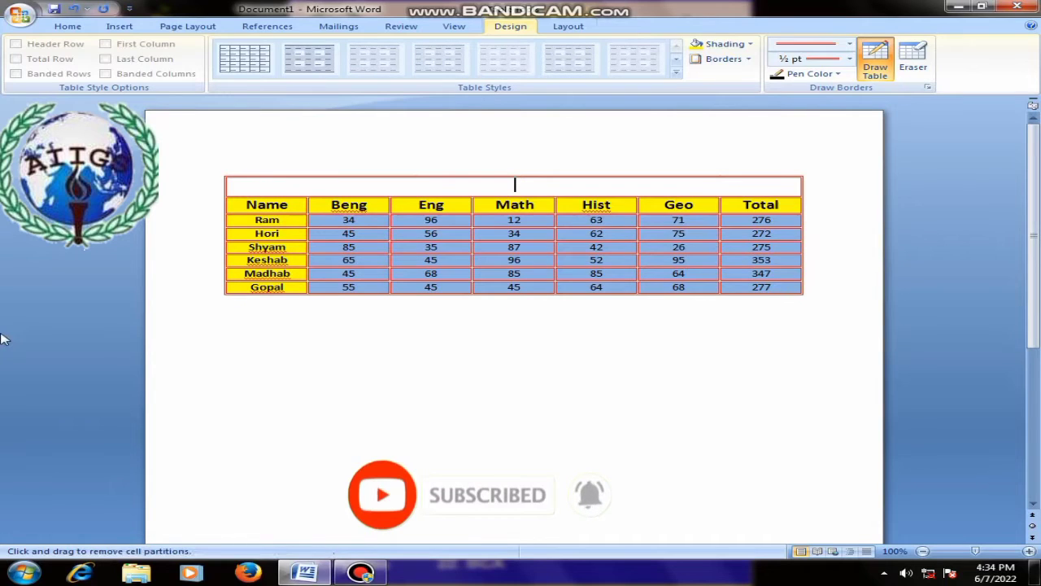
text(Mak)
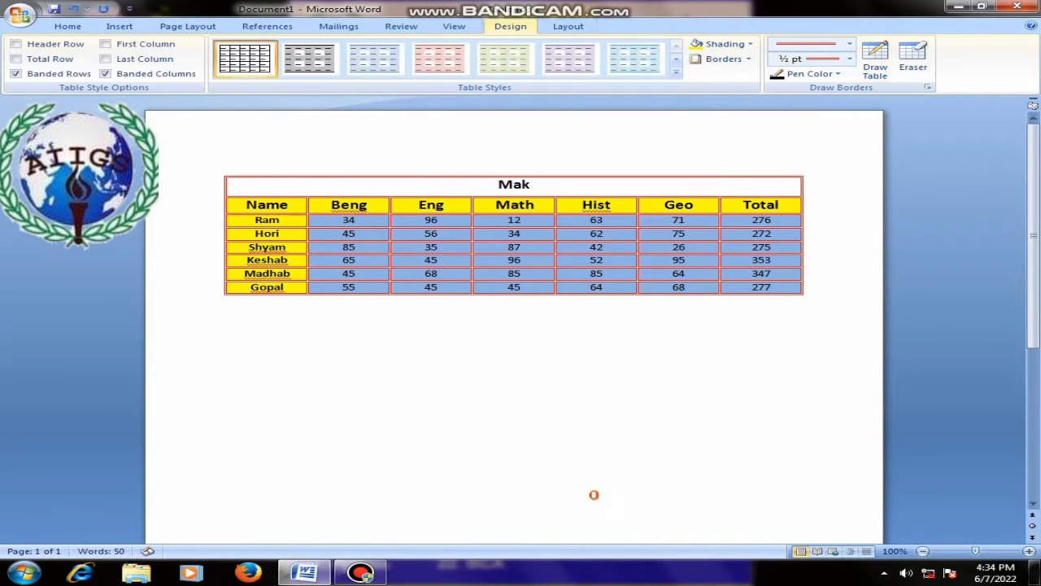
key(BackSpace)
text(rk)
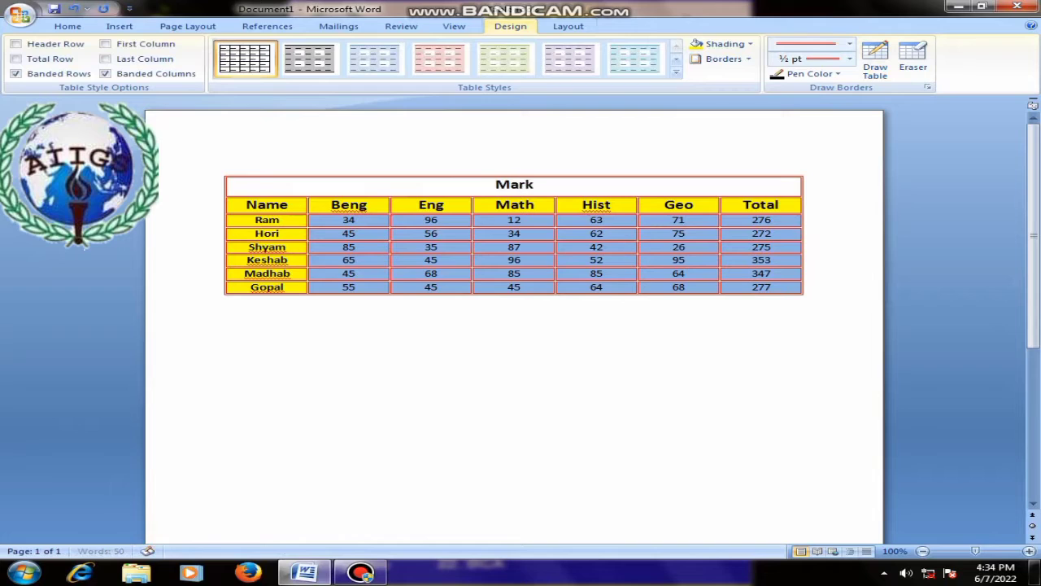
text( shee)
text(t)
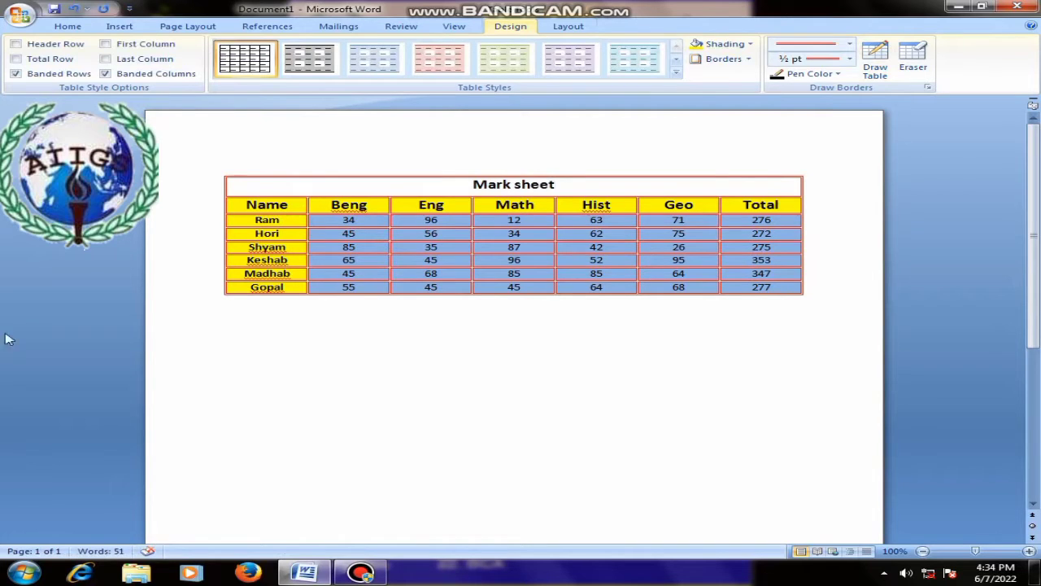
click(377, 353)
click(875, 61)
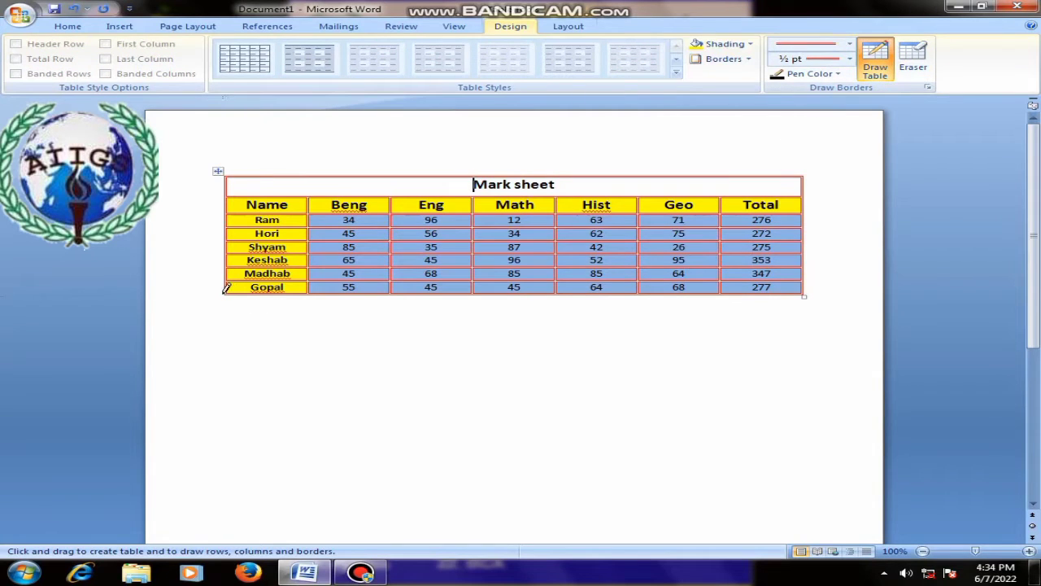
- Draw a full-width row below Gopal and divide it at each column border into seven cells
drag(229, 291, 233, 307)
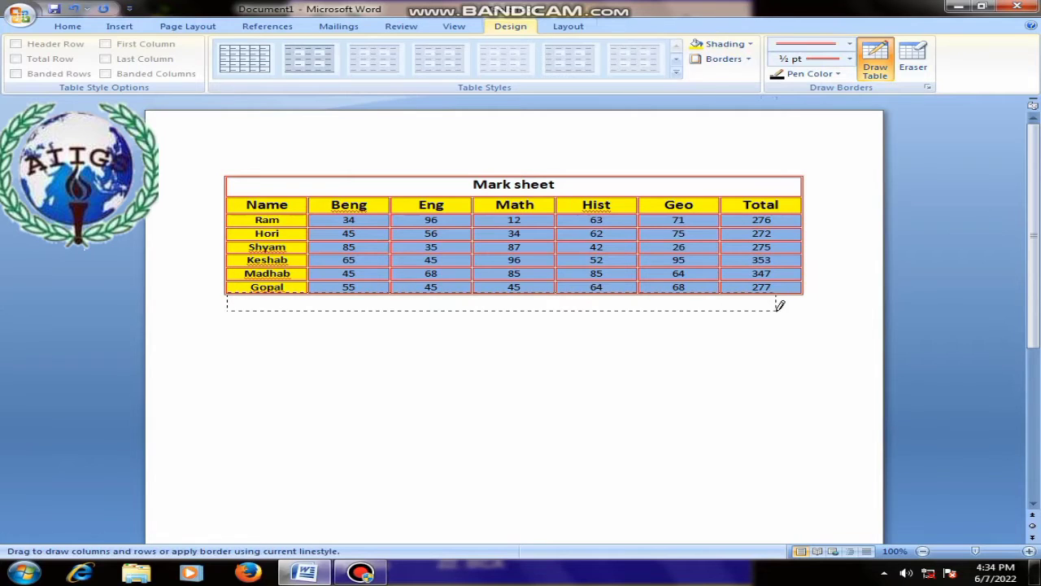
drag(560, 305, 806, 305)
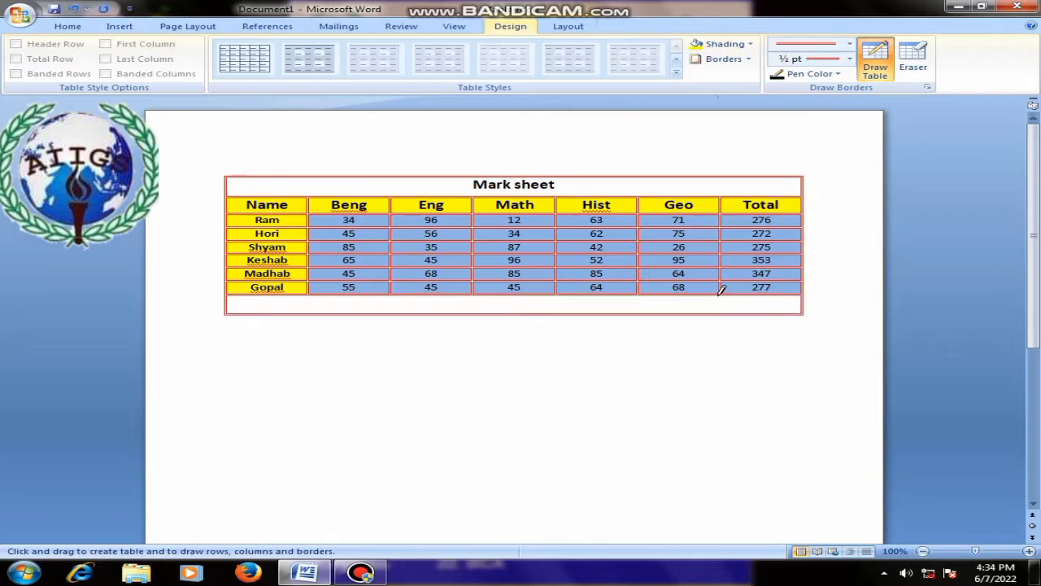
drag(721, 289, 721, 311)
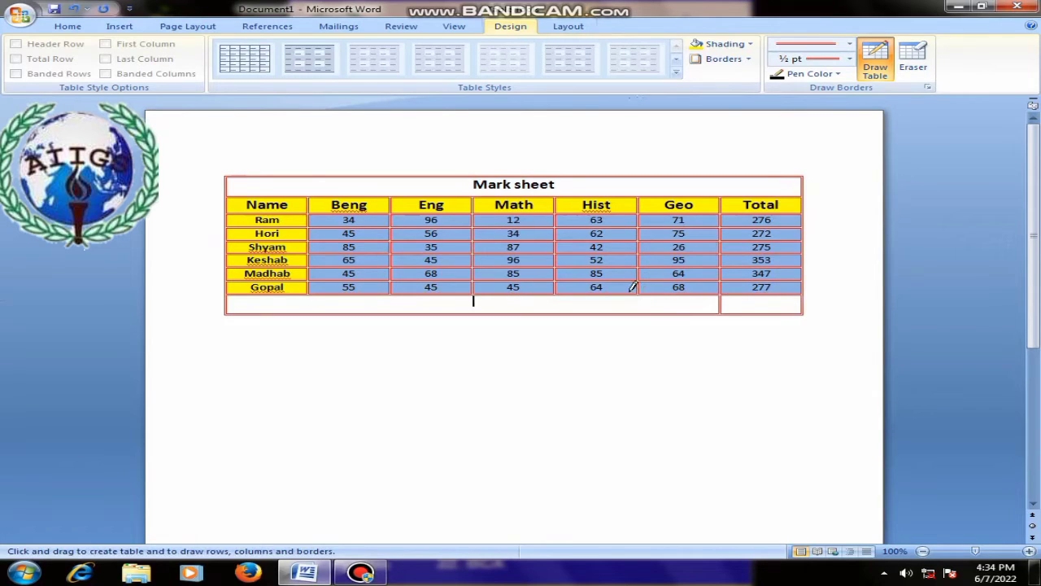
drag(641, 309, 640, 311)
drag(560, 290, 558, 310)
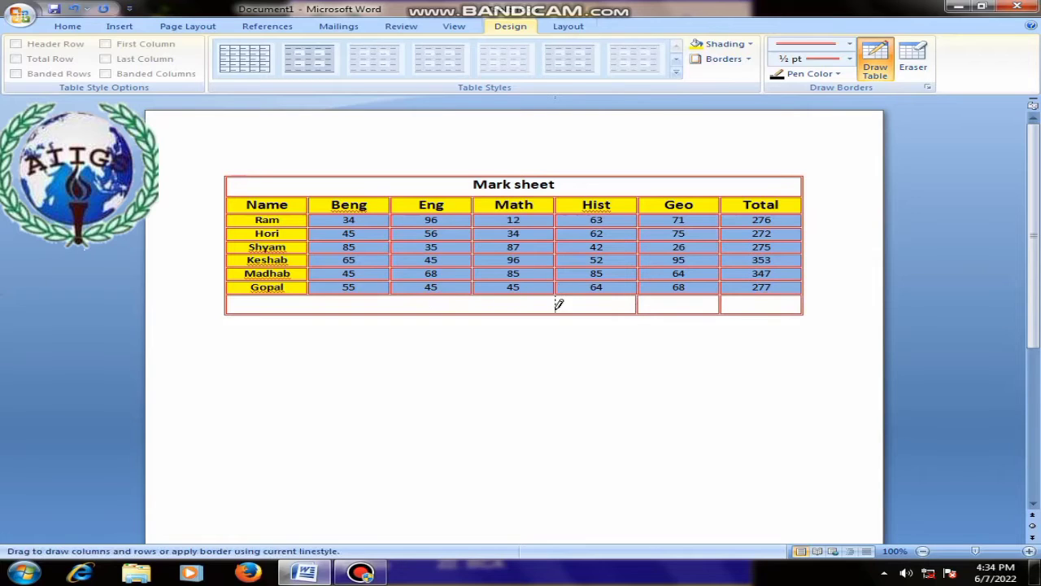
drag(476, 289, 474, 310)
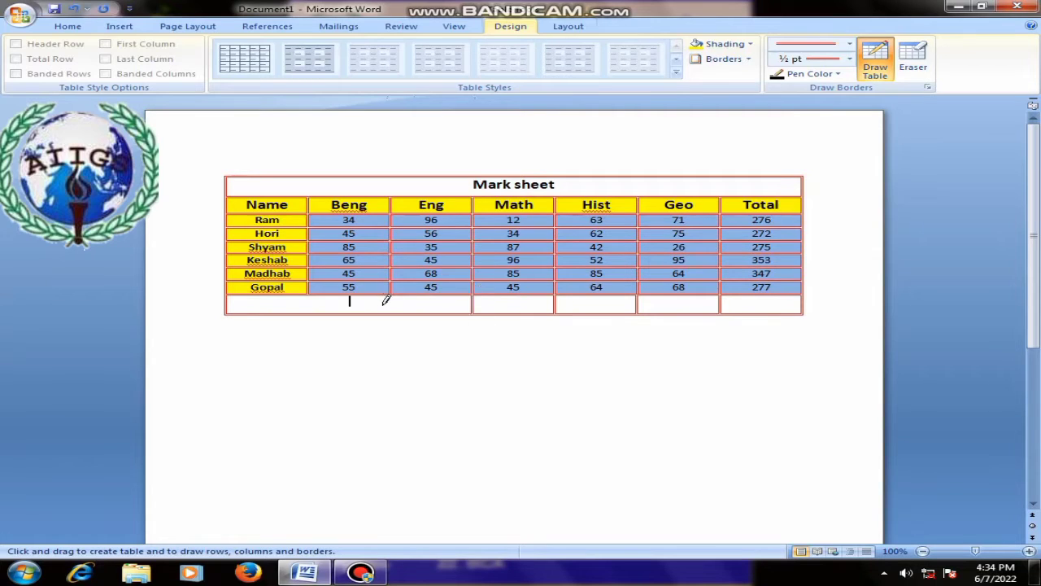
drag(393, 318, 392, 314)
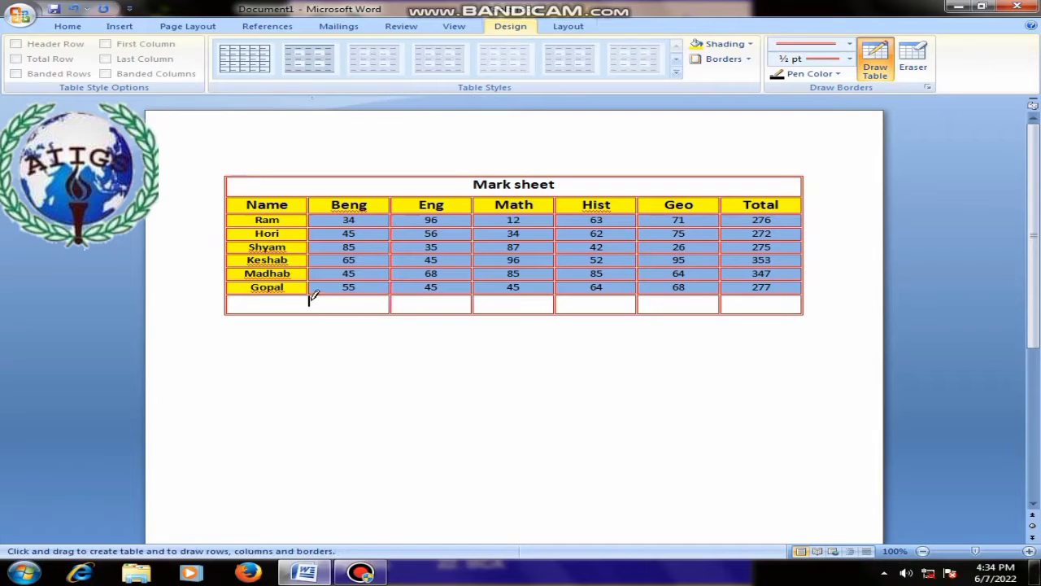
drag(311, 288, 310, 307)
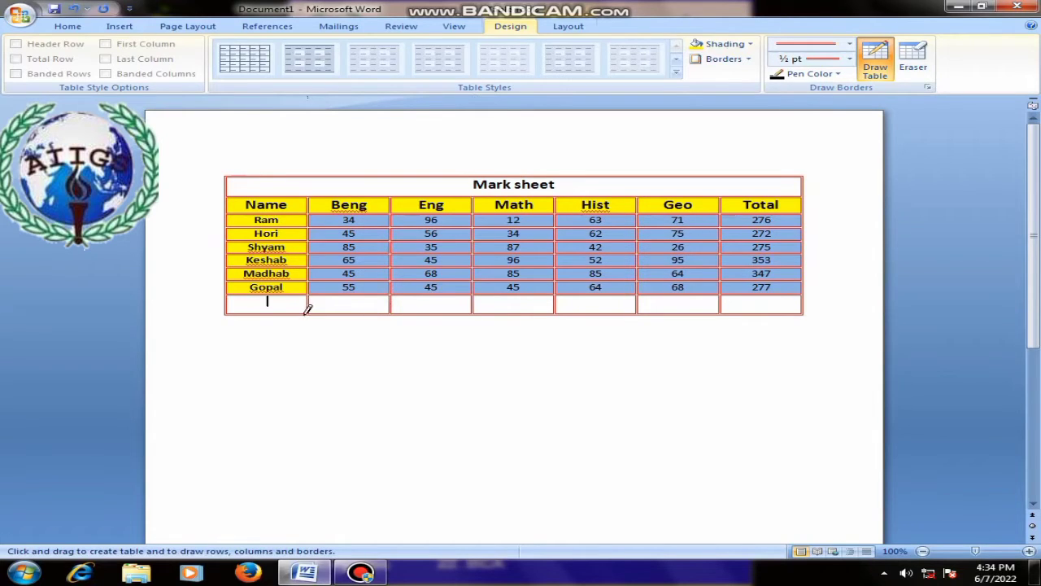
- Enter Gour with marks 46, 34, 16, 34 and 82 across the new bottom row
text(G)
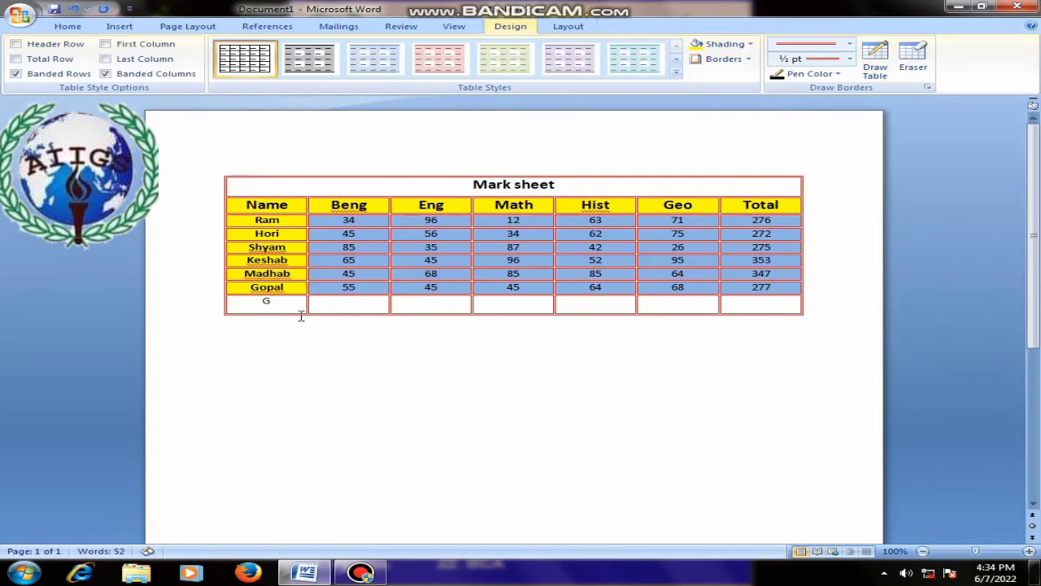
text(our)
click(350, 301)
text(46)
key(Tab)
text(3)
text(1)
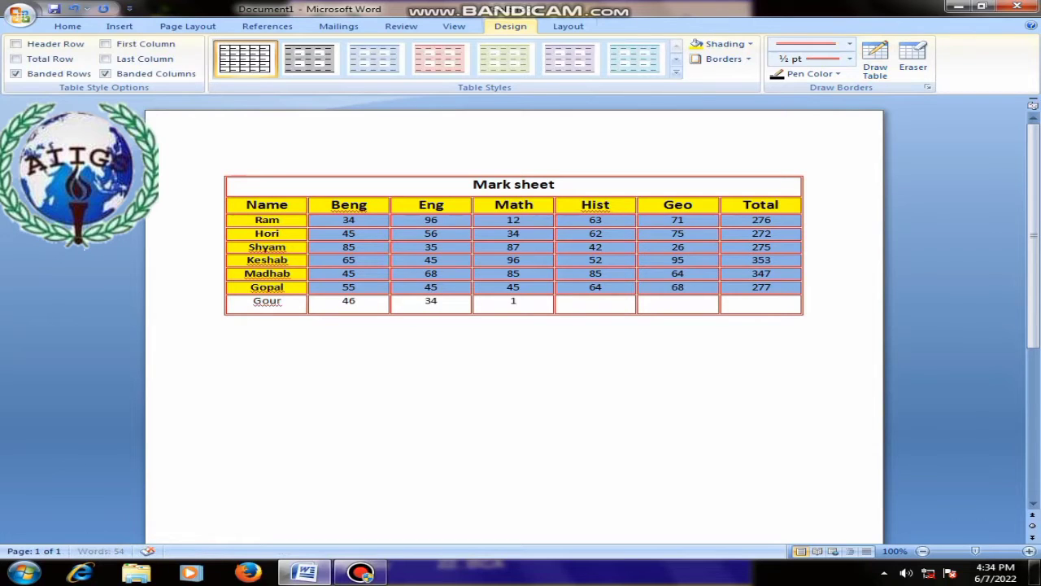
text(6)
key(Tab)
text(3)
text(82)
key(Tab)
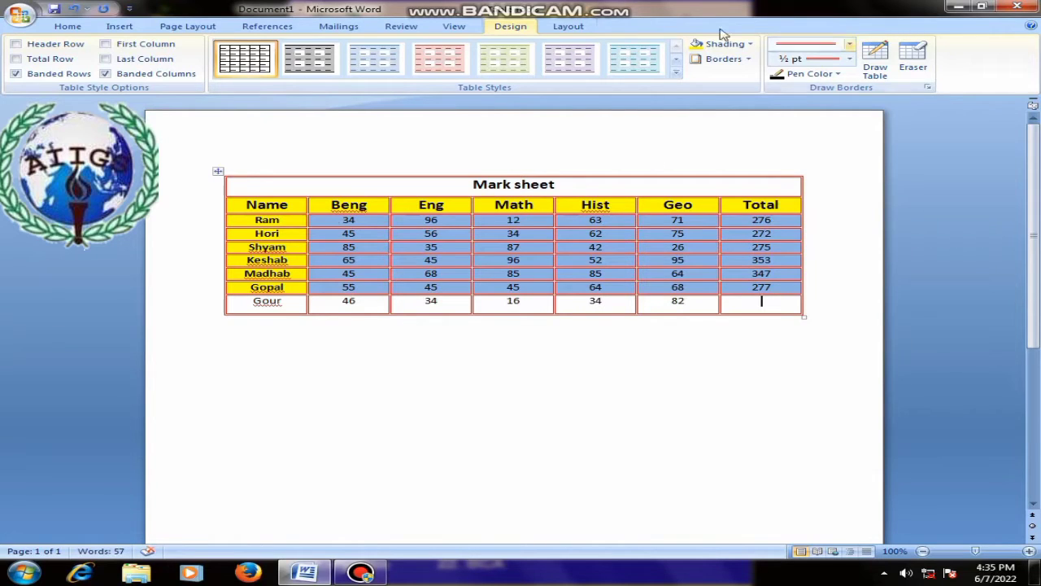
- Insert a =SUM(left) formula in Gour's Total cell so it shows 212
click(567, 27)
click(919, 60)
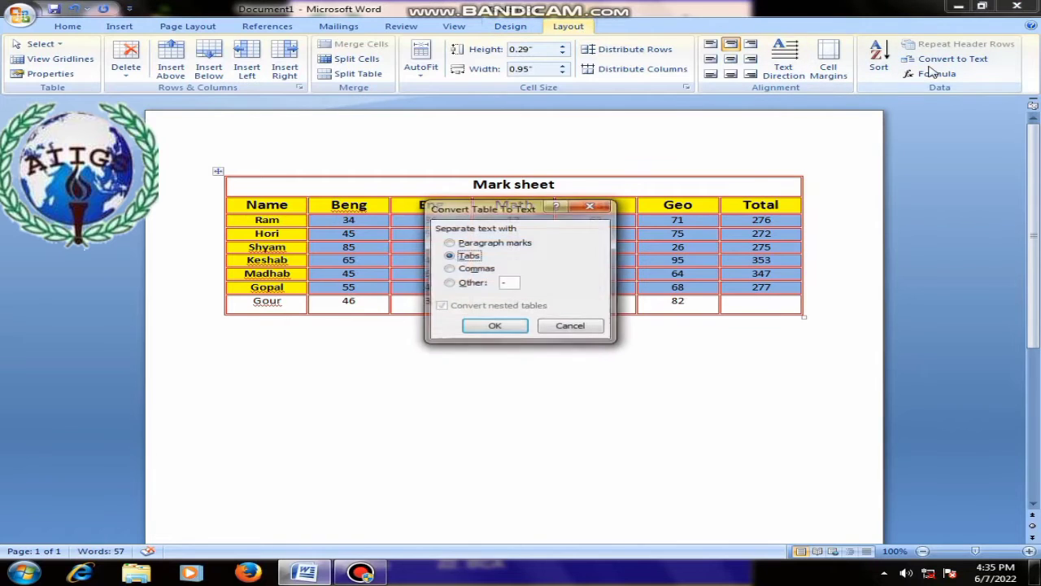
click(572, 326)
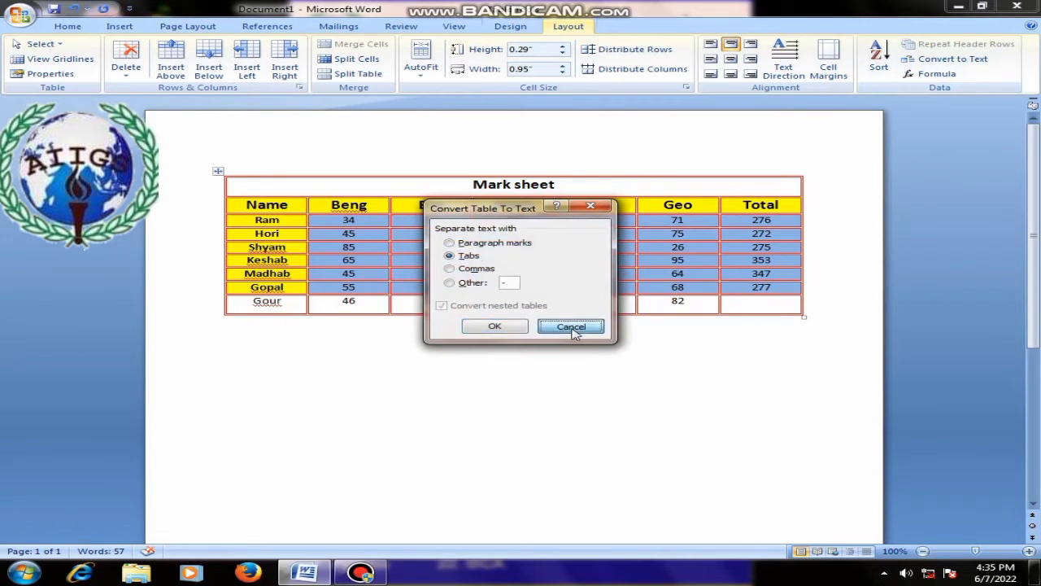
click(935, 73)
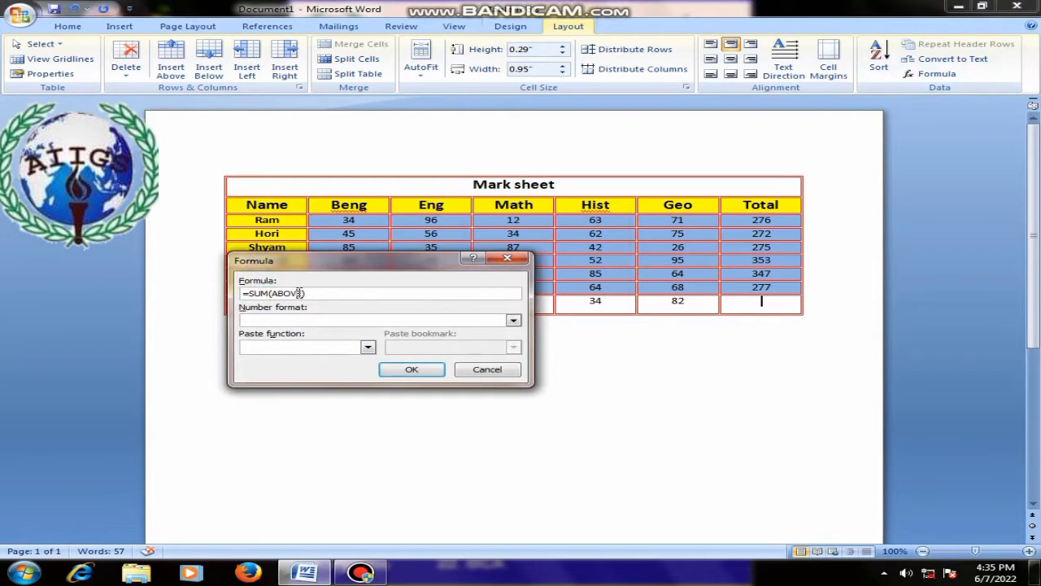
key(BackSpace)
key(BackSpace)
key(BackSpace)
text(left)
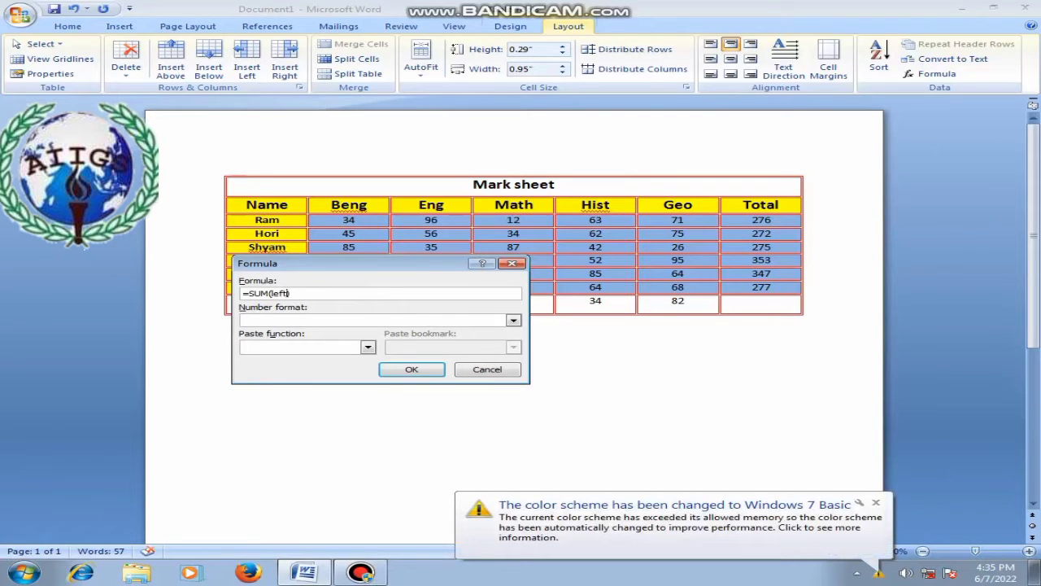
key(Return)
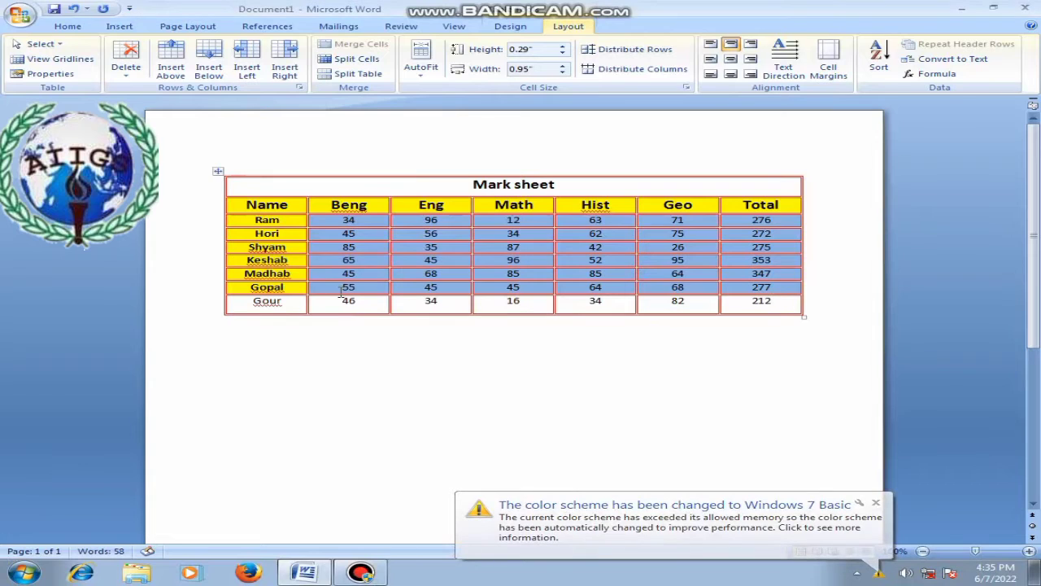
- Vertically centre the text across the whole Gour row
click(876, 504)
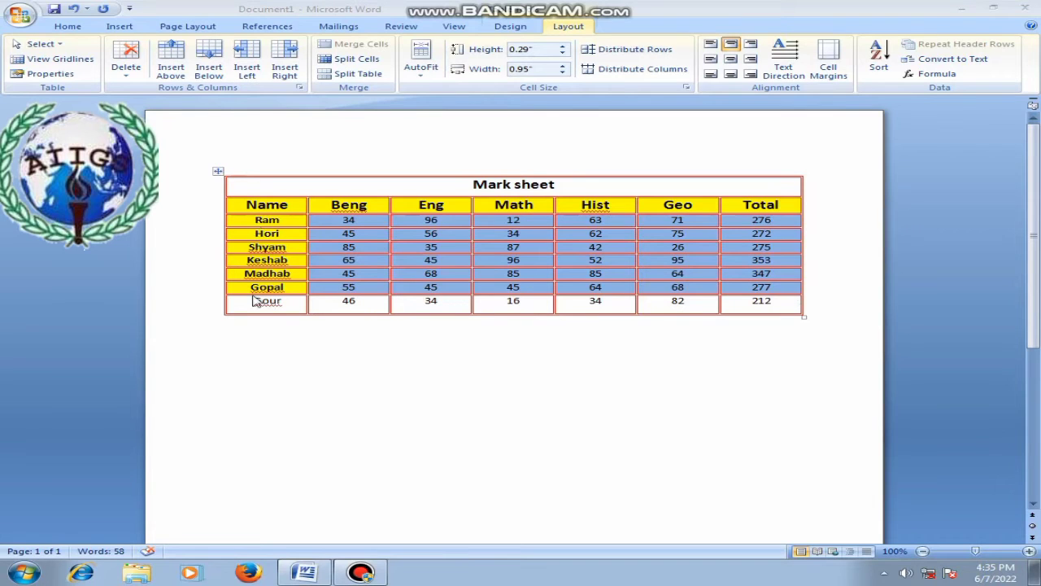
drag(250, 301, 767, 302)
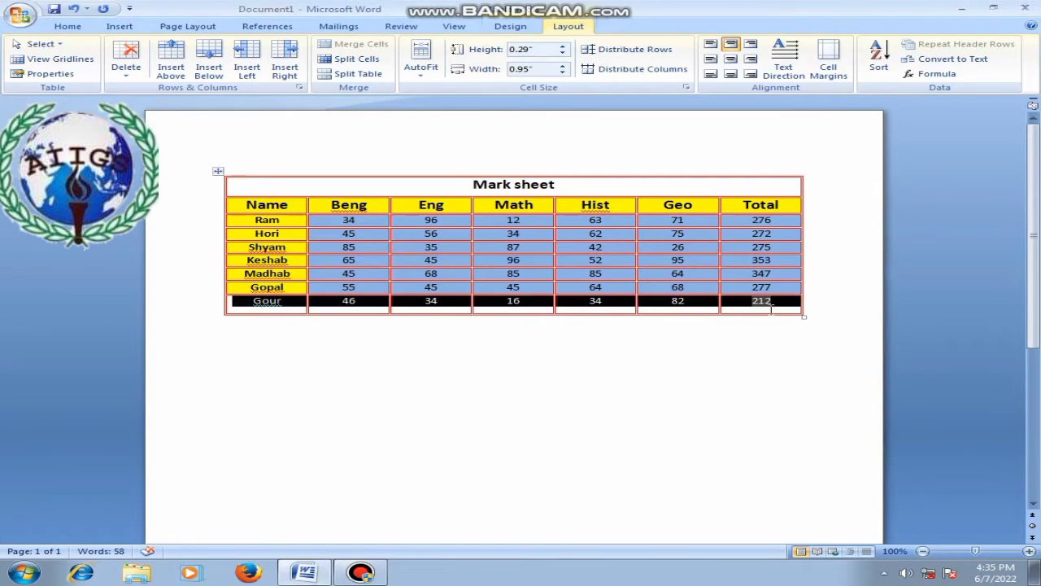
click(732, 60)
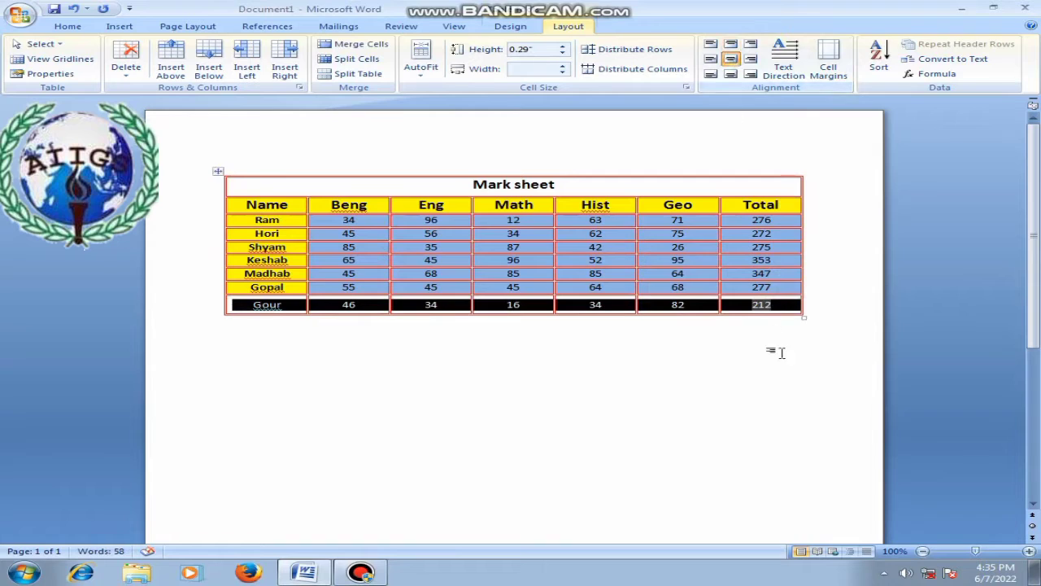
click(798, 307)
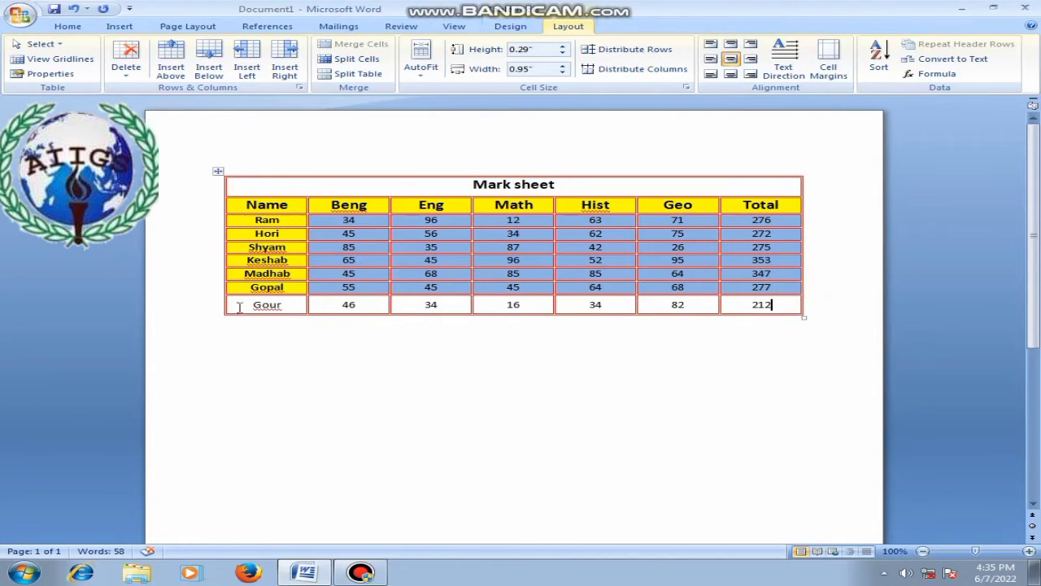
- Shade the Gour name cell yellow
drag(255, 304, 291, 304)
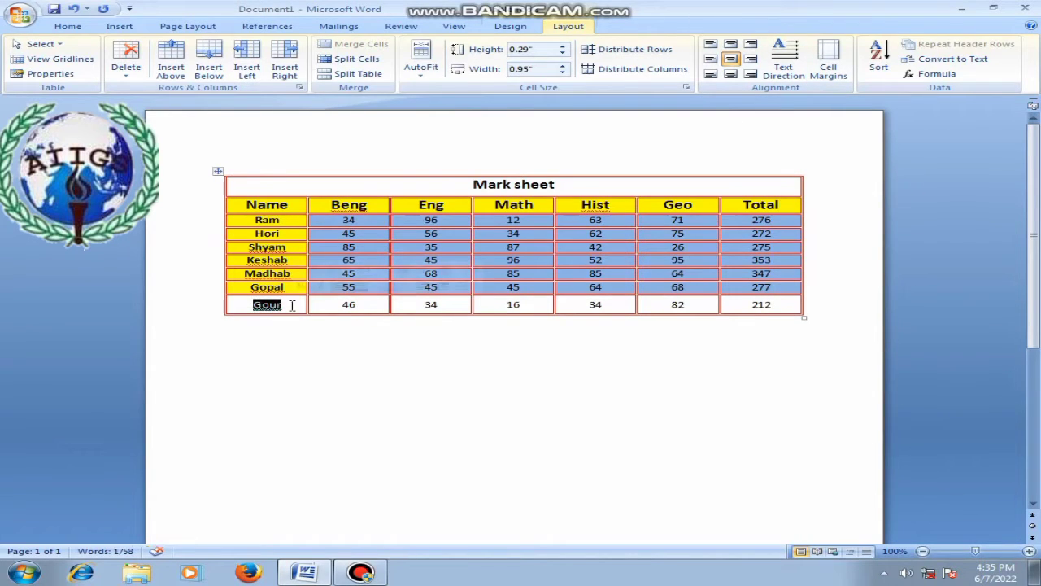
click(291, 305)
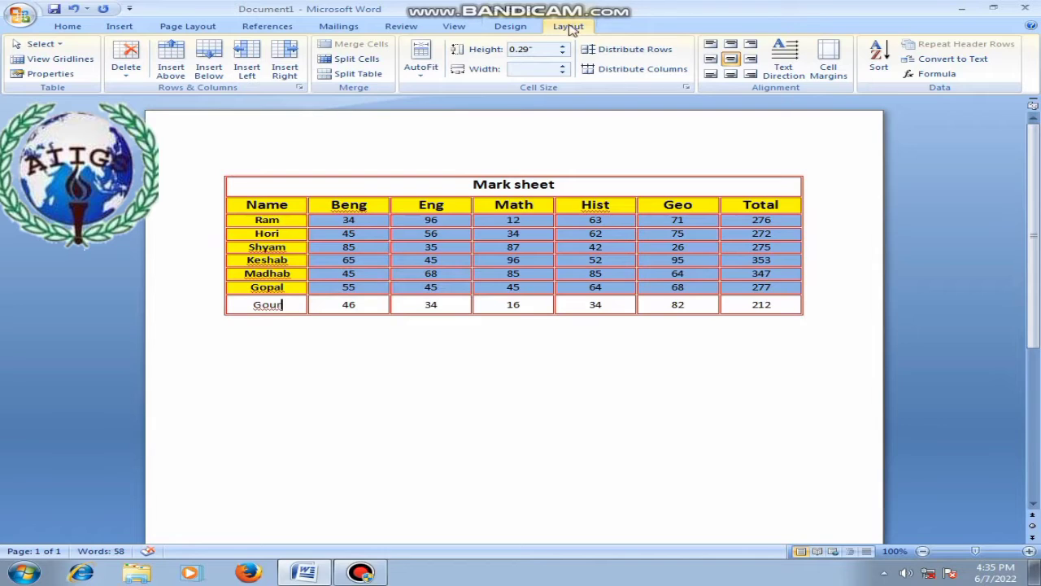
click(510, 26)
click(697, 44)
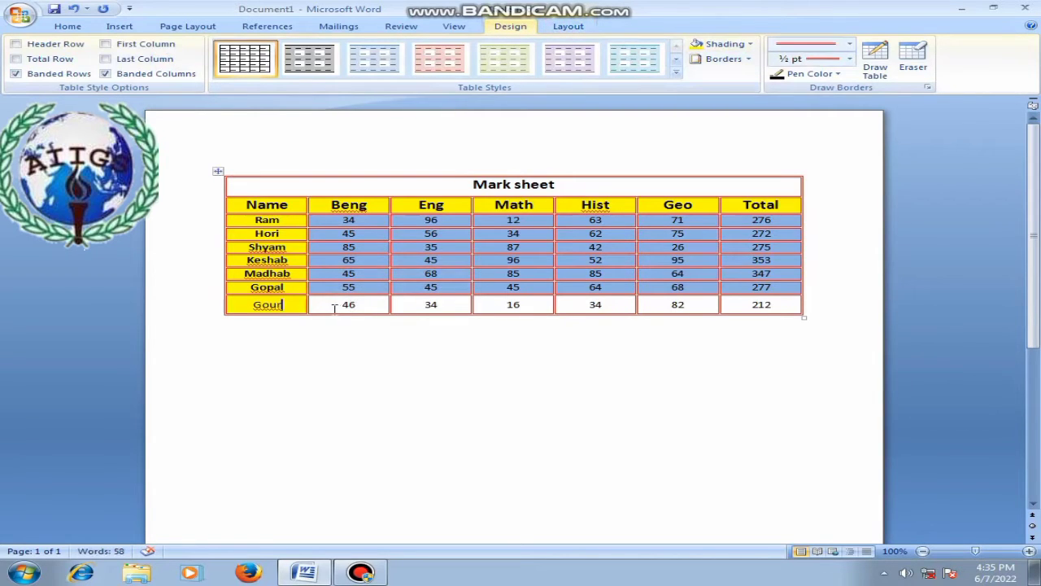
- Shade Gour's score cells, 46 through 212, light blue
drag(286, 306, 253, 306)
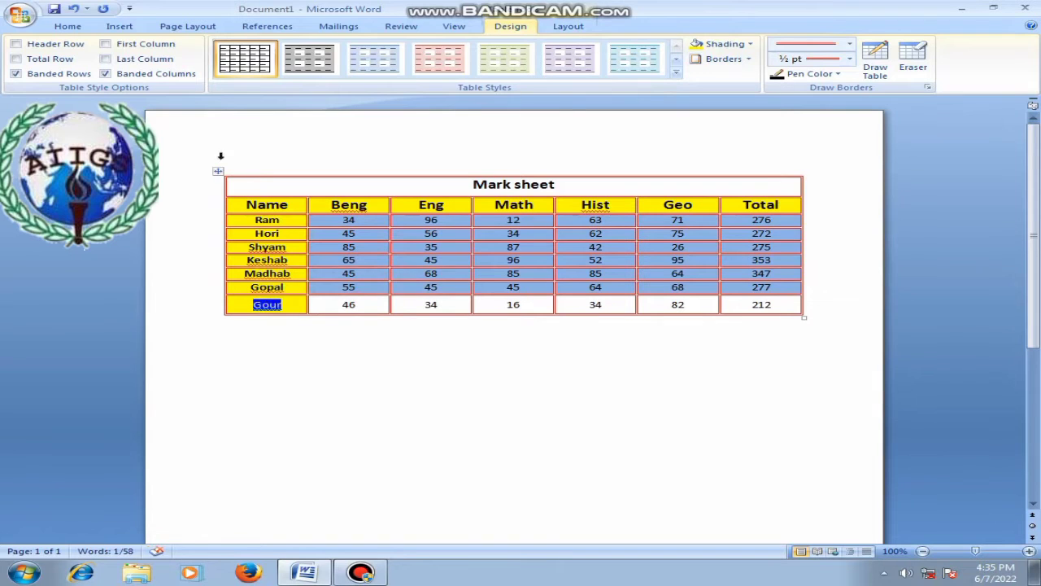
click(68, 27)
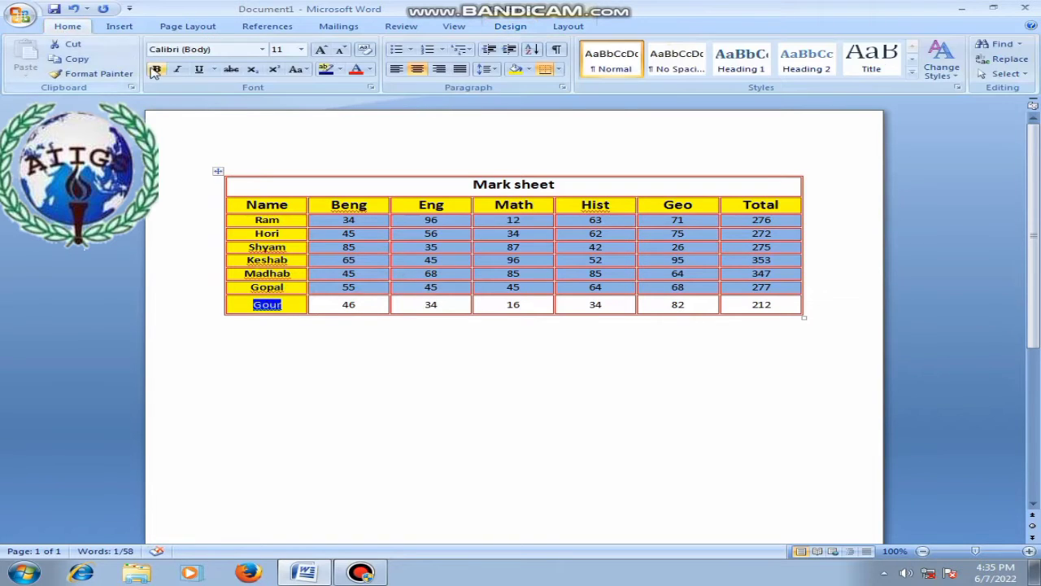
drag(342, 304, 735, 313)
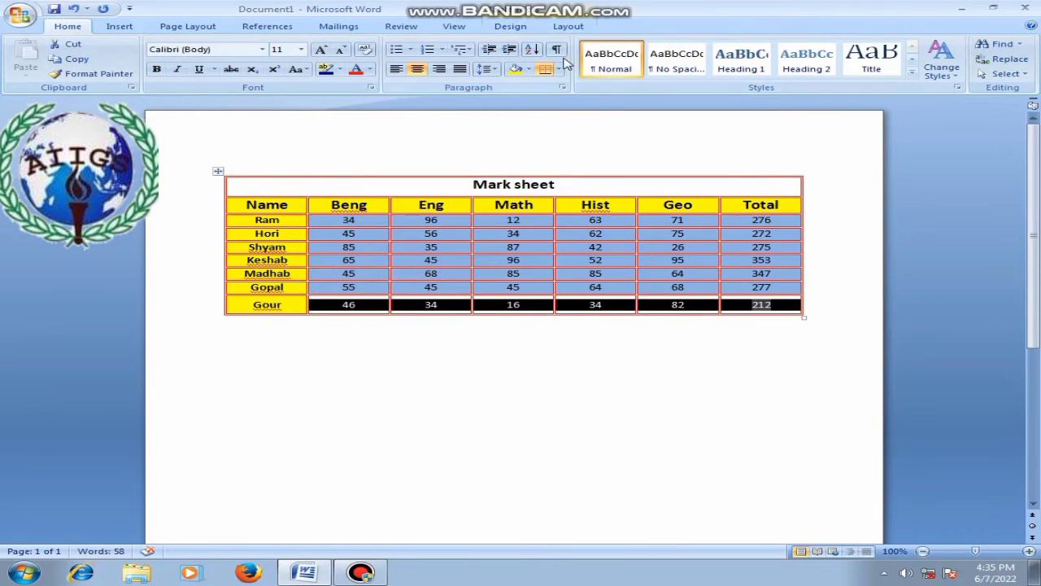
click(528, 70)
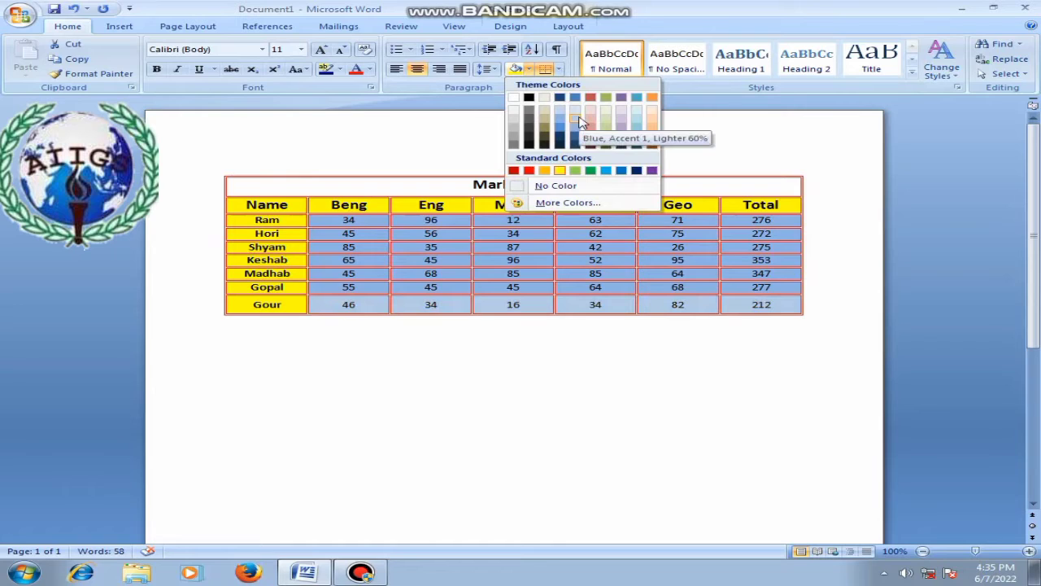
click(579, 120)
click(573, 319)
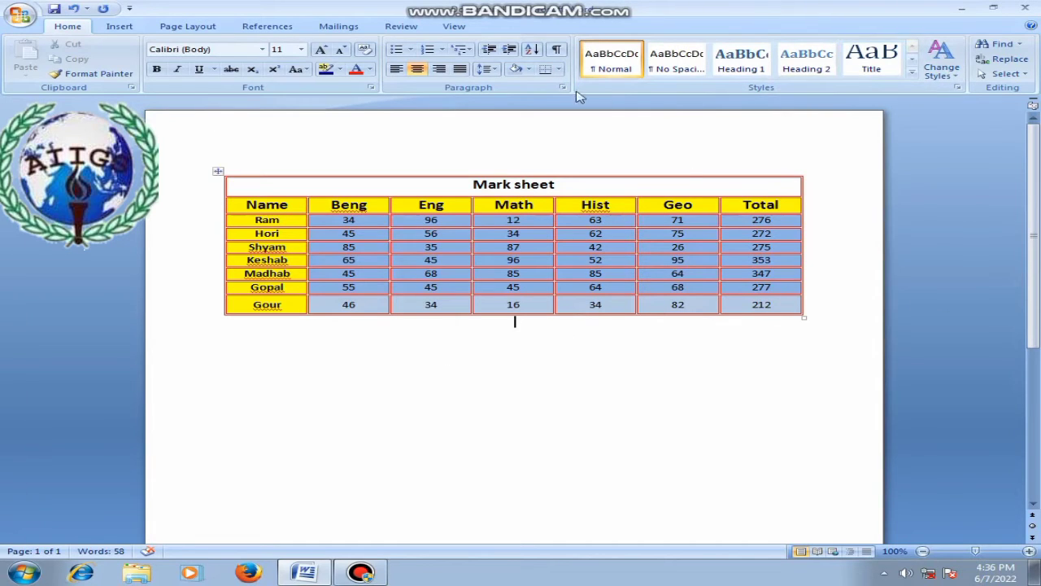
- Draw a new cell below the table spanning the Math to Total columns
click(605, 273)
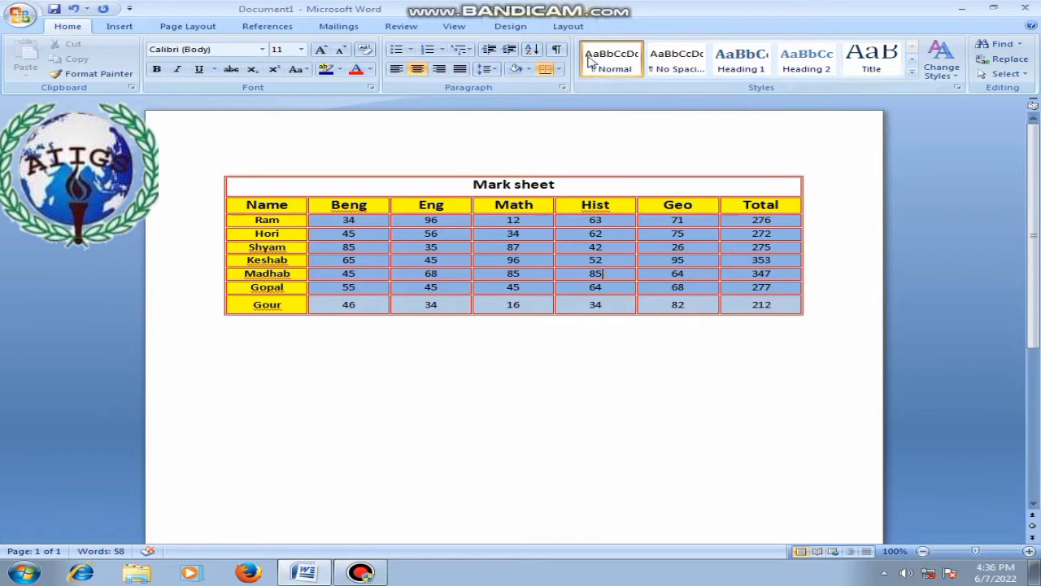
click(568, 28)
click(521, 28)
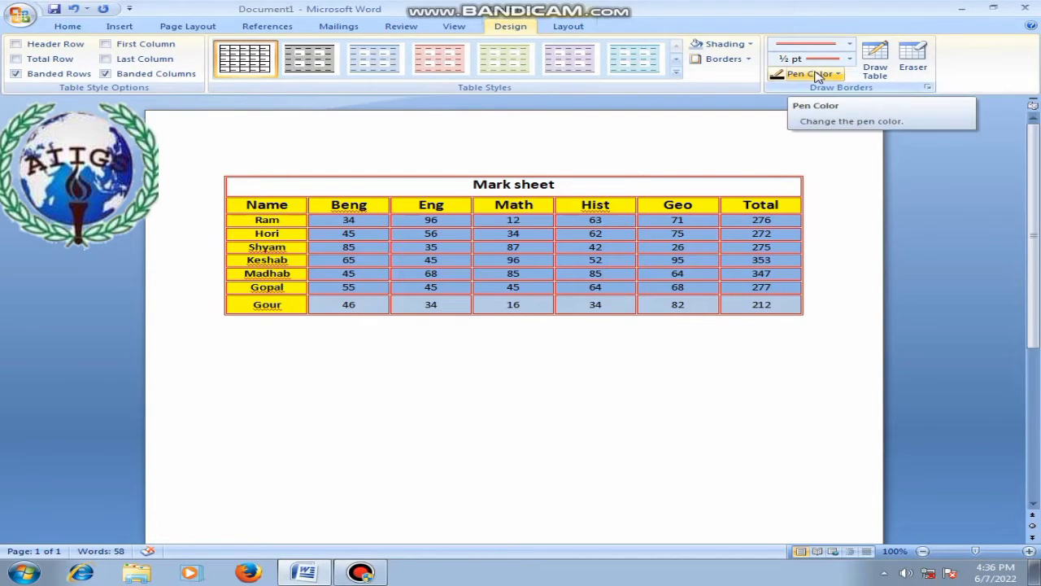
click(875, 61)
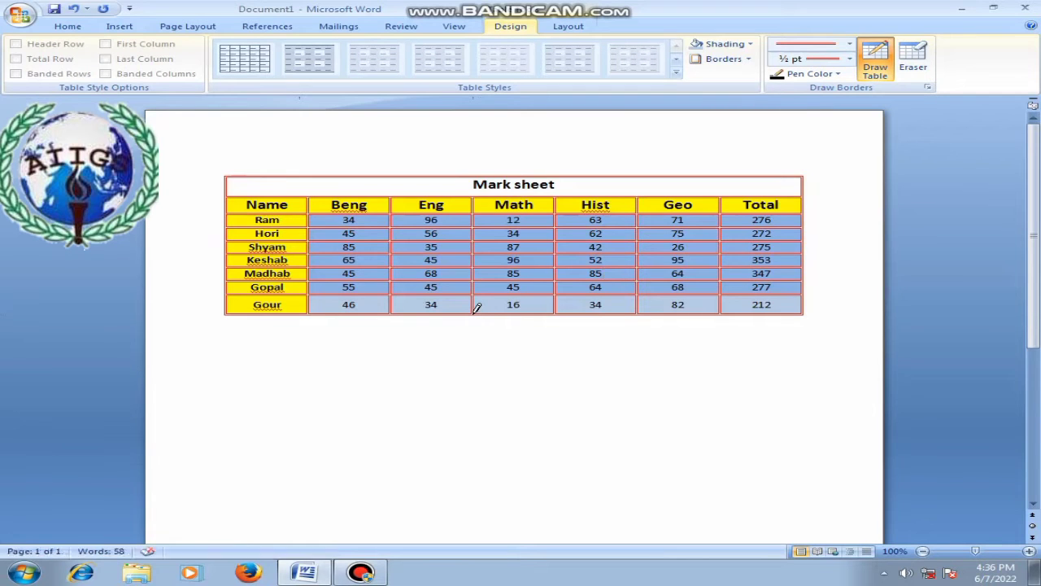
drag(474, 314, 803, 342)
- Type 'Best' in the new cell and centre it vertically
key(Escape)
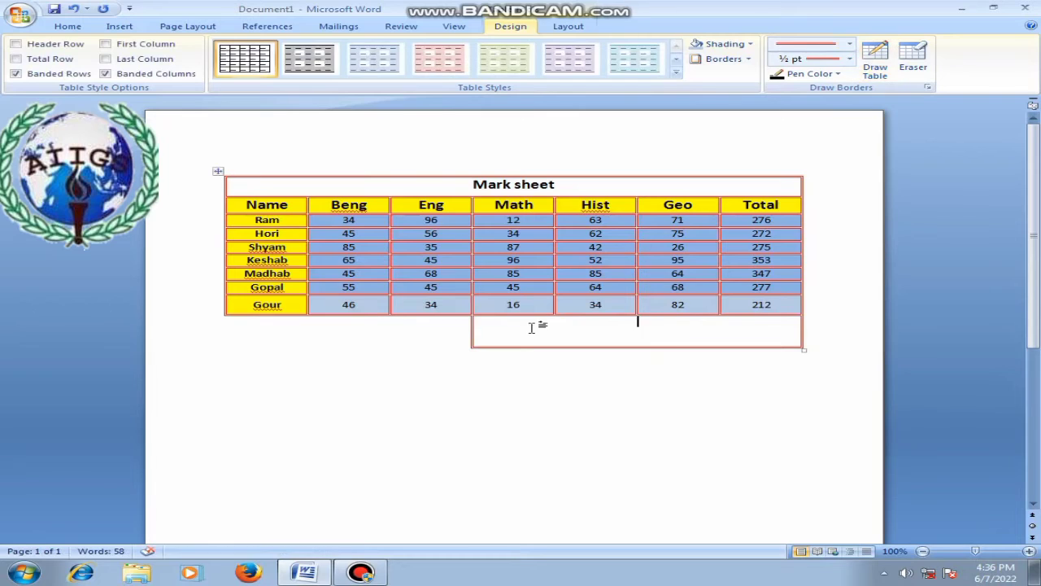
text(Be)
text(st)
click(573, 30)
click(732, 61)
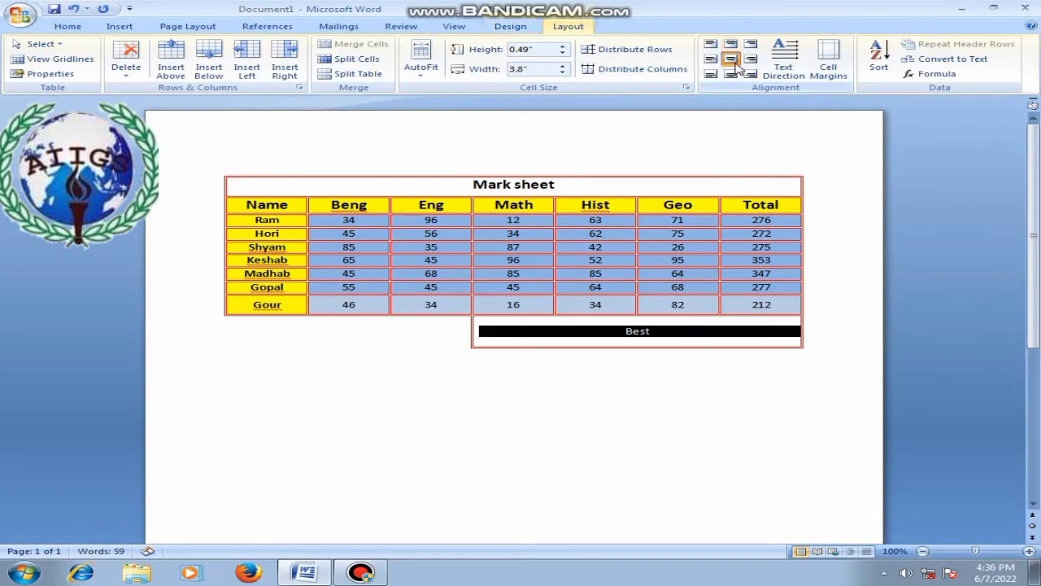
- Extend the cell text to 'Best - 353' and make it bold
click(504, 29)
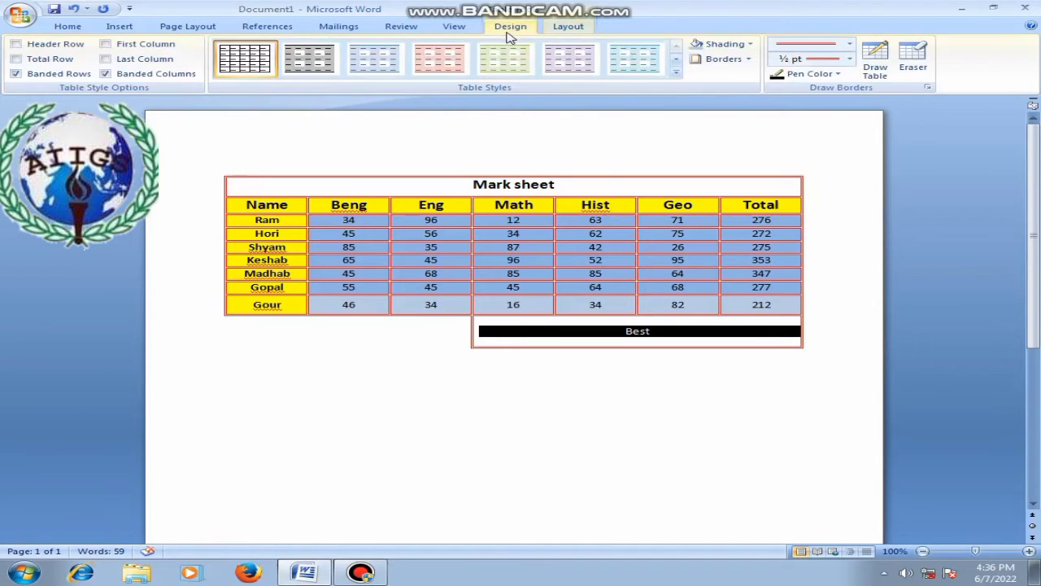
click(667, 330)
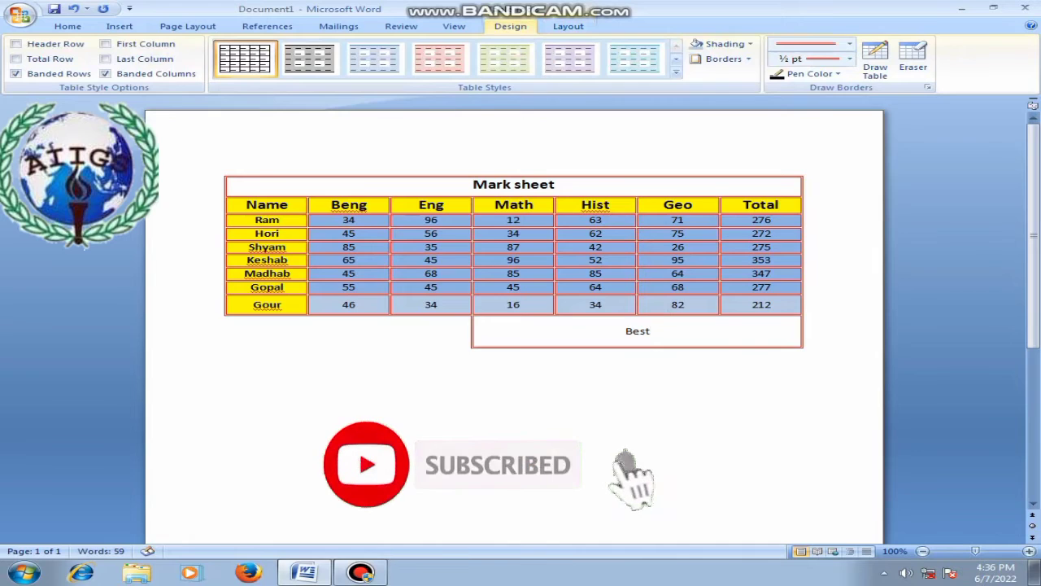
text( -)
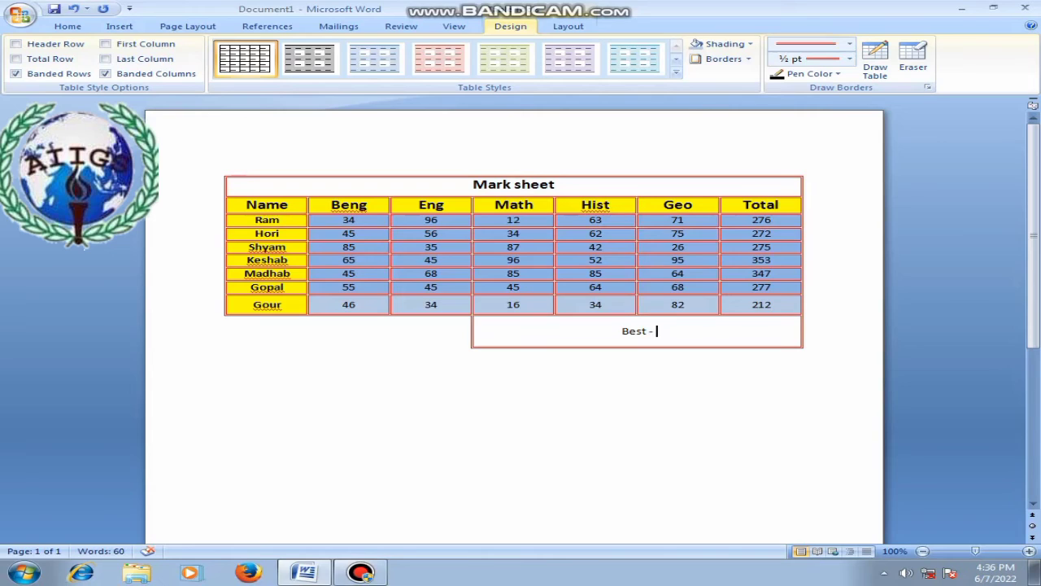
text(35)
text(3)
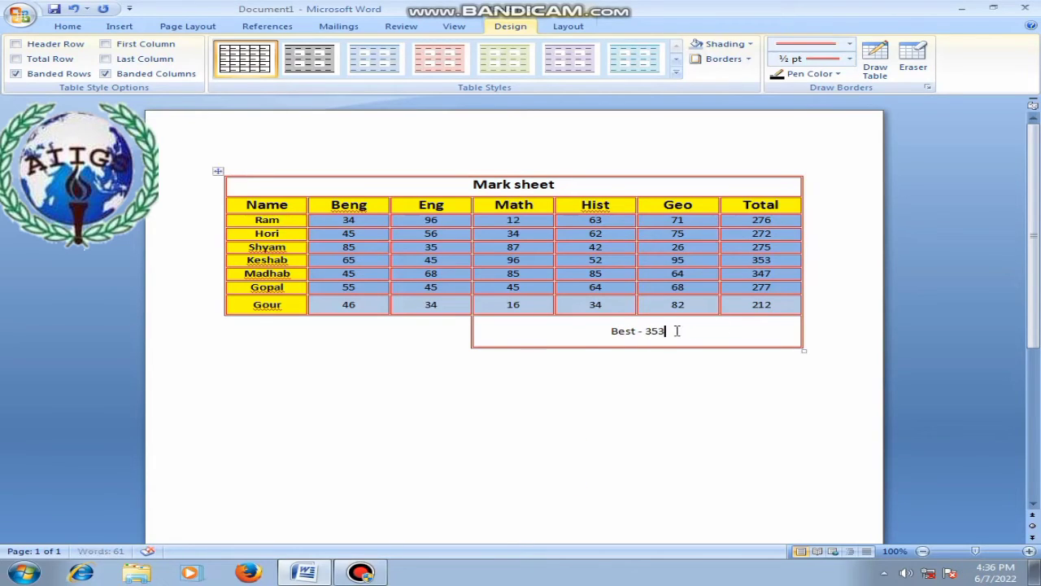
drag(666, 331, 610, 331)
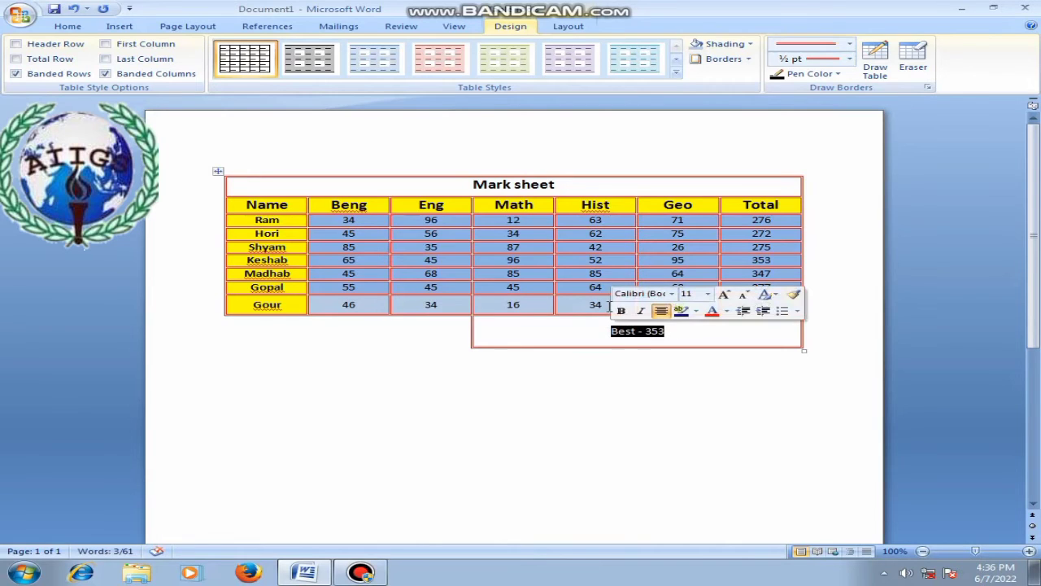
click(620, 310)
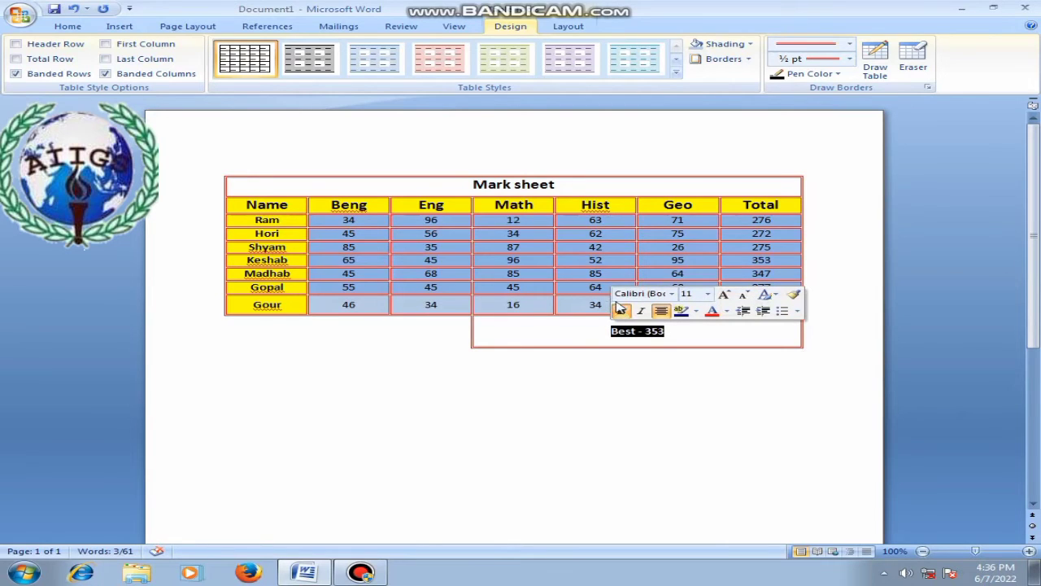
- Fill the Best - 353 cell with blue-grey shading
click(698, 50)
click(692, 329)
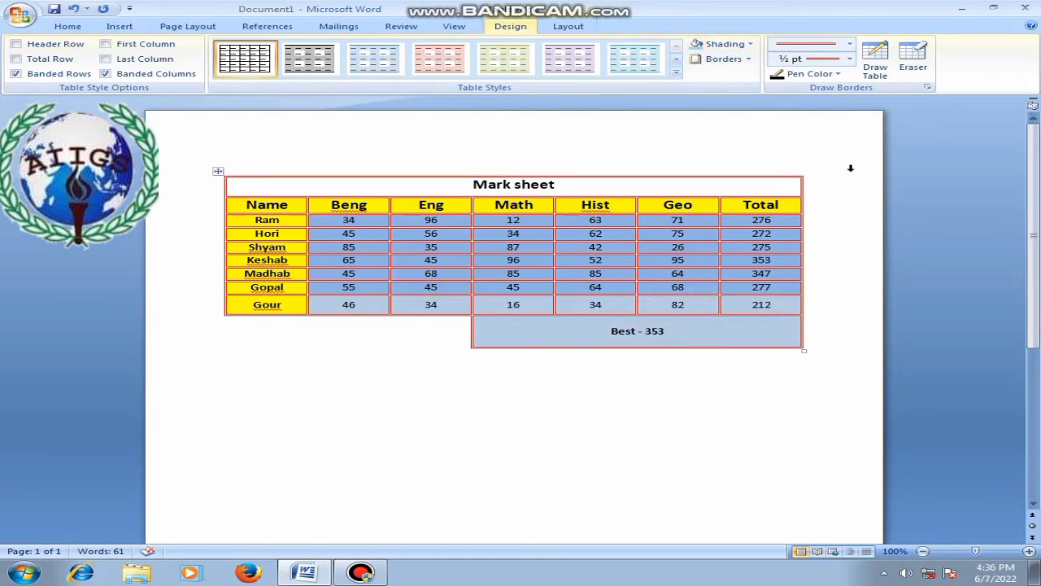
click(875, 61)
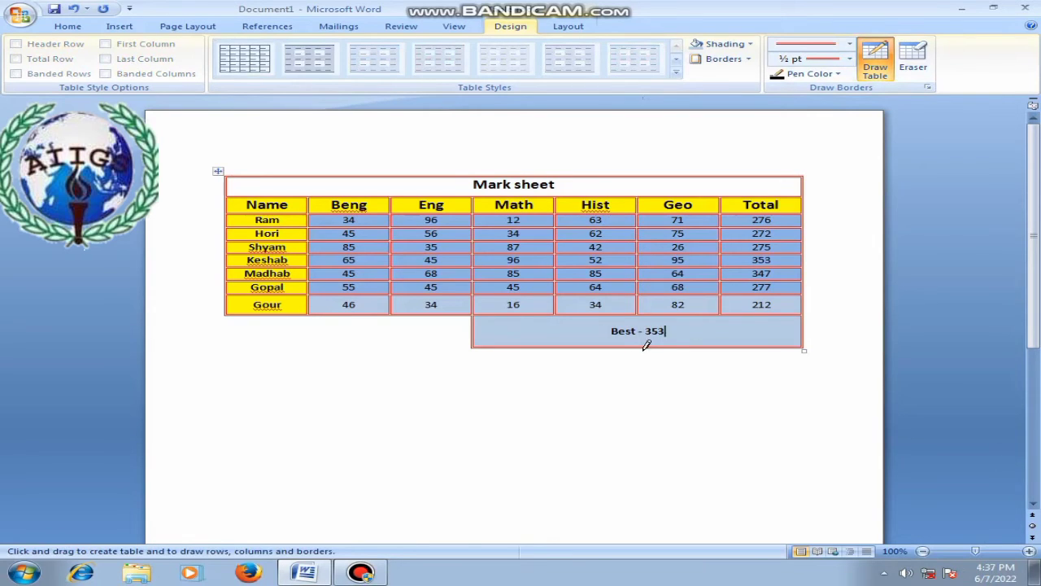
- Draw a box under the Best cell, split by two vertical lines and one horizontal line
drag(643, 348, 809, 374)
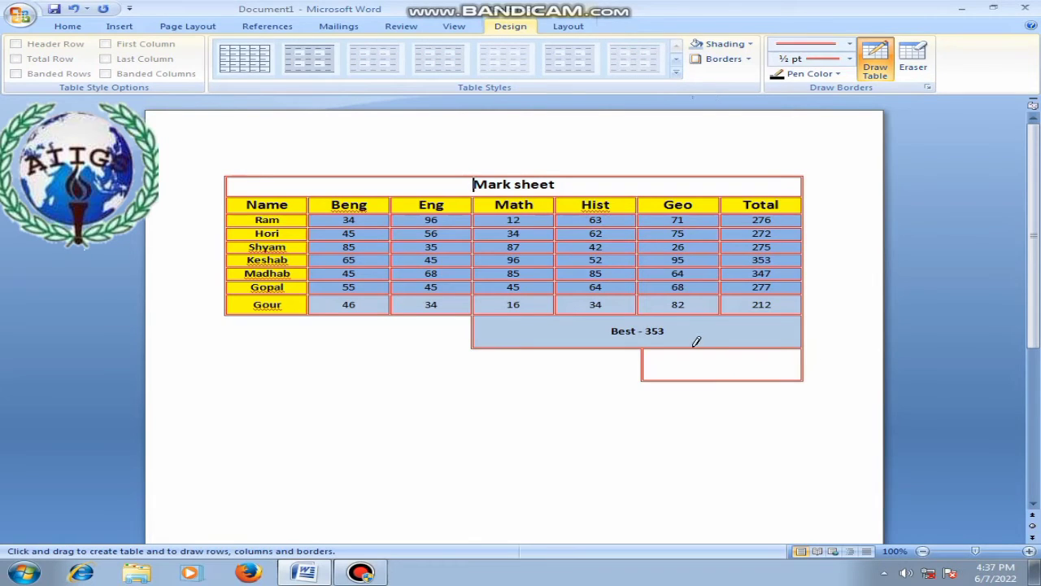
drag(692, 350, 692, 379)
drag(749, 349, 749, 378)
drag(644, 363, 800, 364)
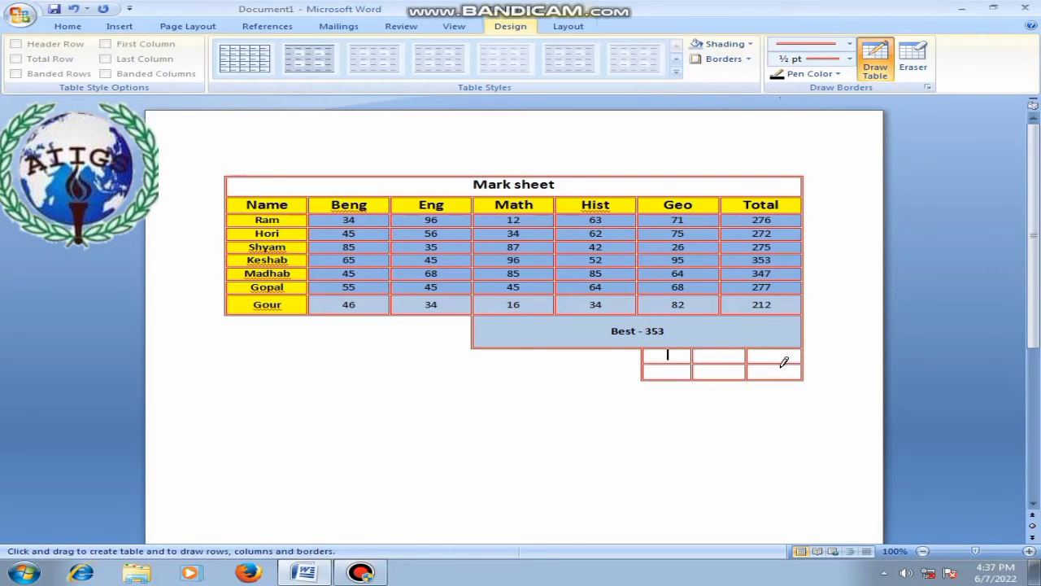
- Erase one divider in each row so both rows have two unequal cells
click(915, 59)
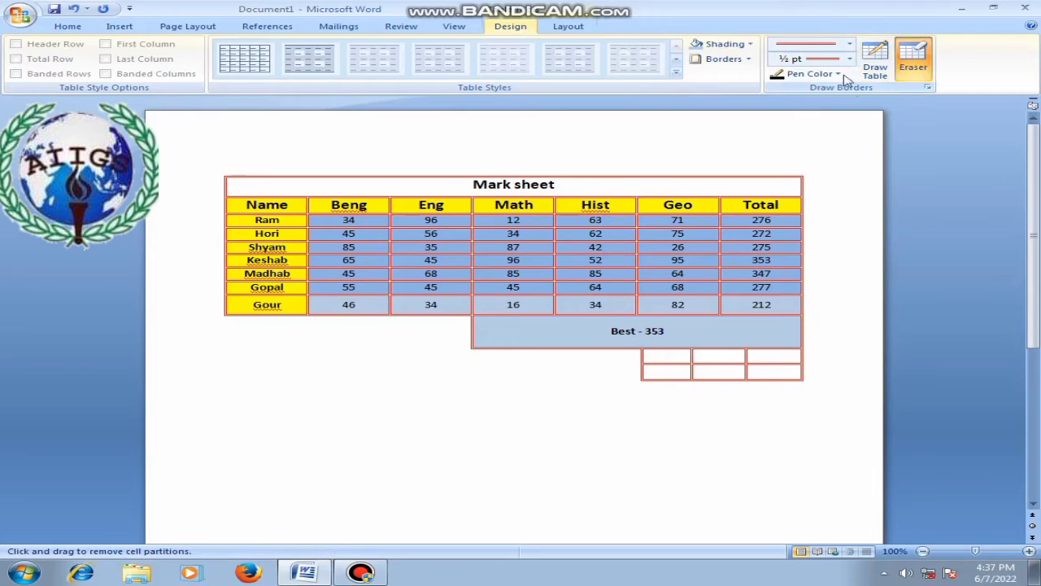
click(693, 355)
click(748, 368)
click(913, 62)
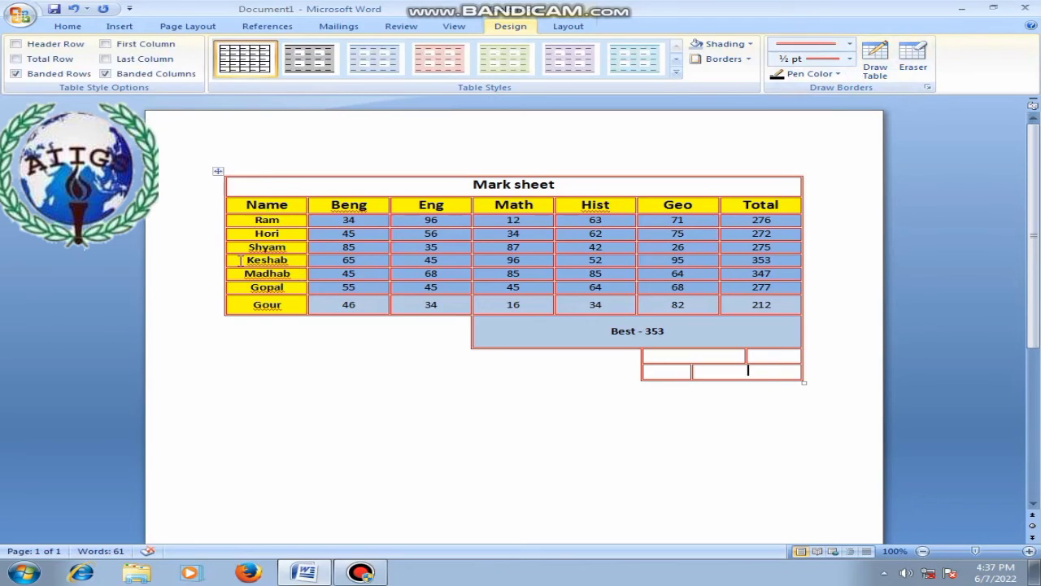
- Use Layout > Delete Rows on the Keshab row, then on the Madhab row
drag(241, 260, 778, 270)
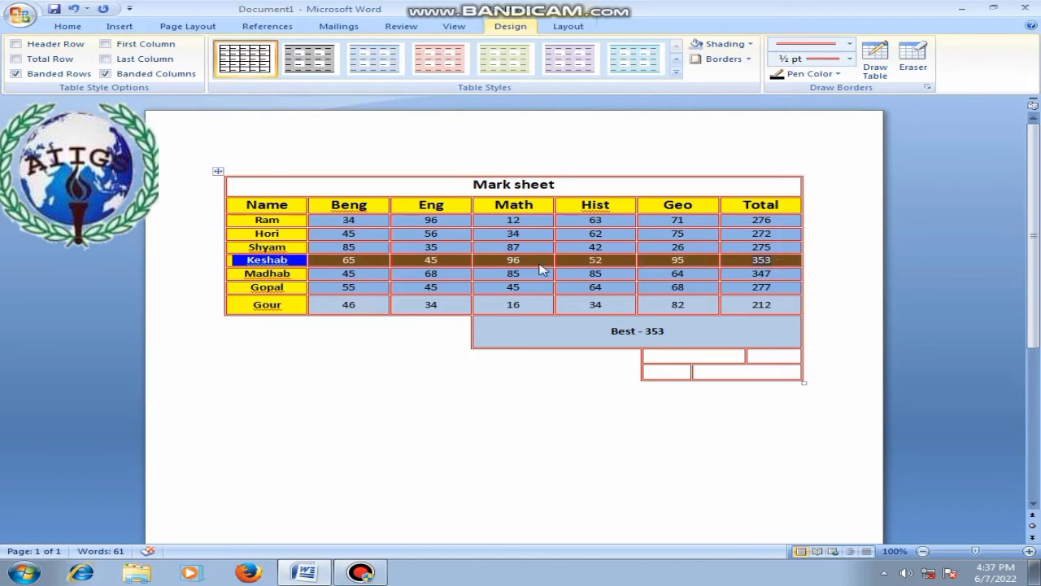
click(580, 26)
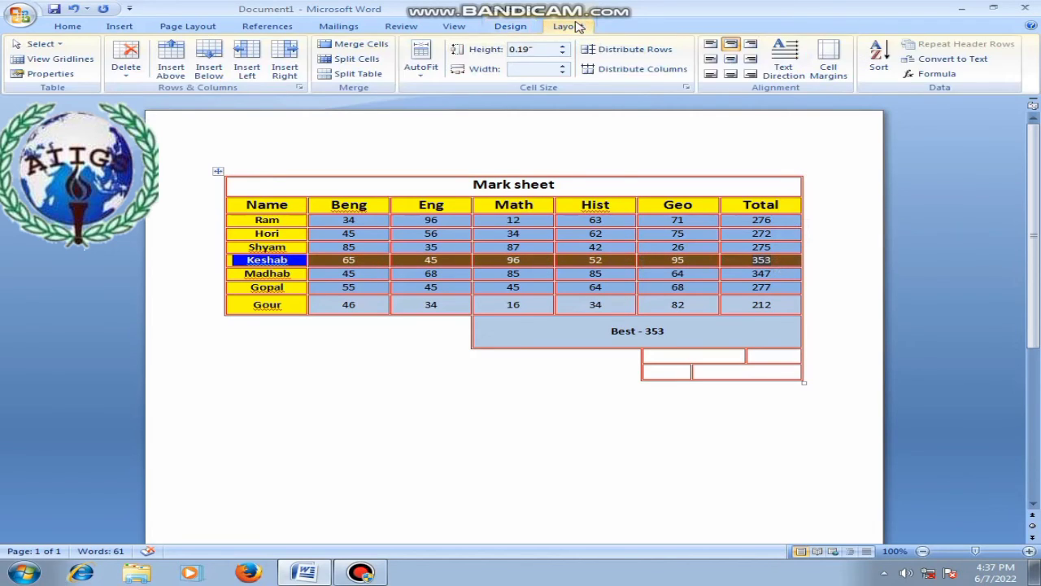
click(127, 77)
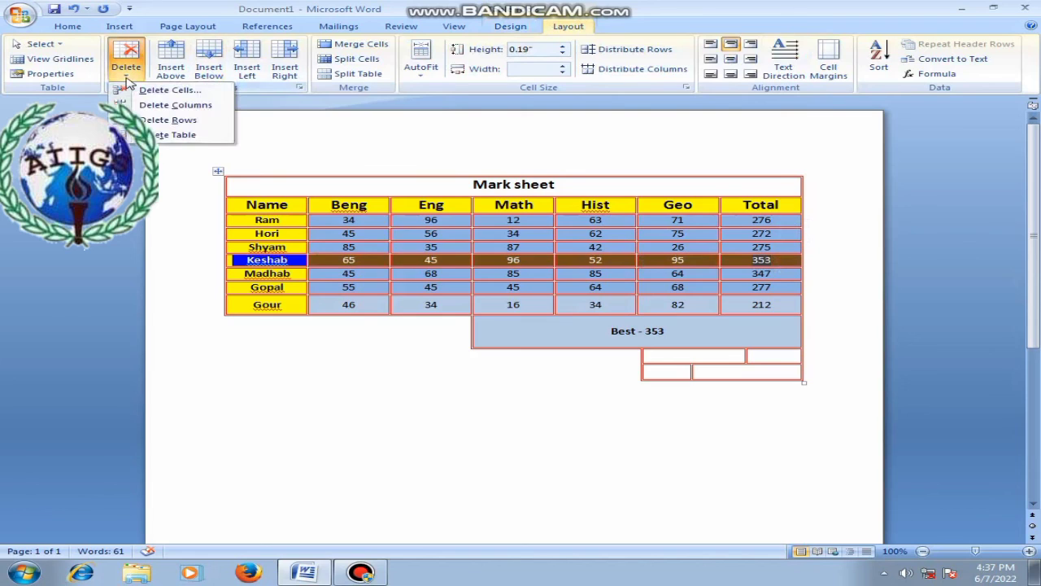
click(200, 122)
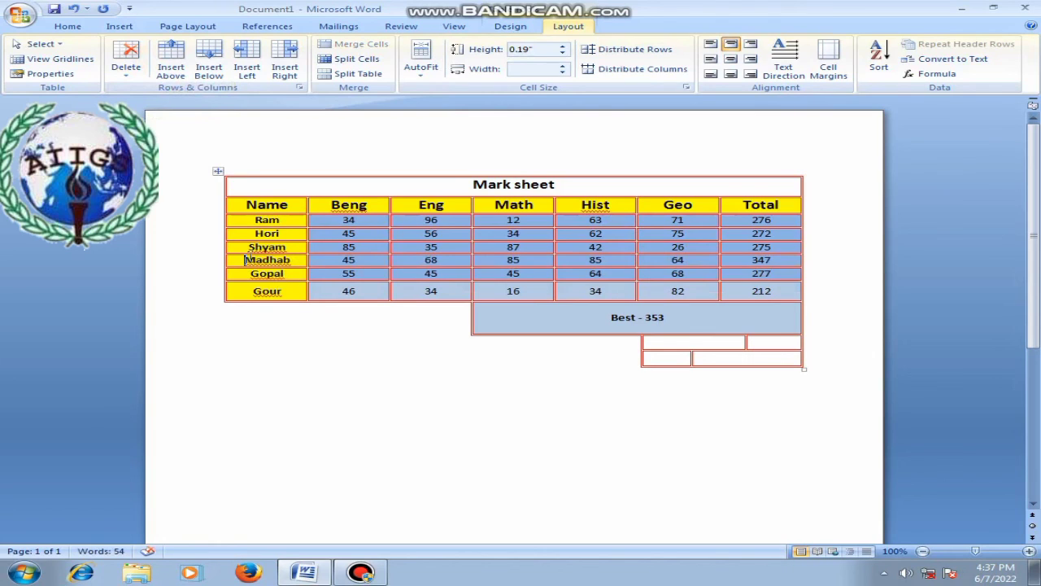
drag(252, 260, 761, 260)
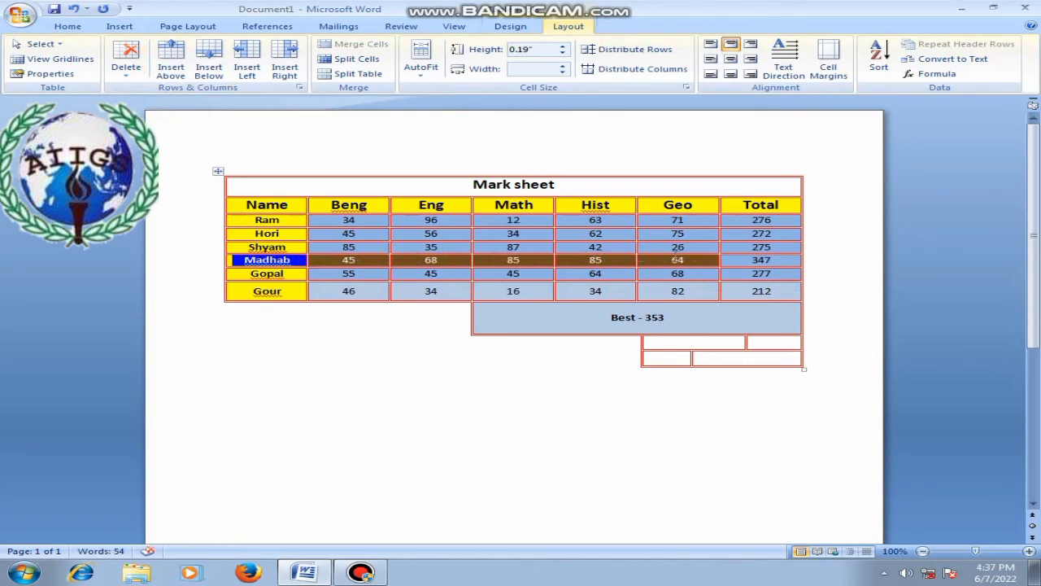
click(130, 75)
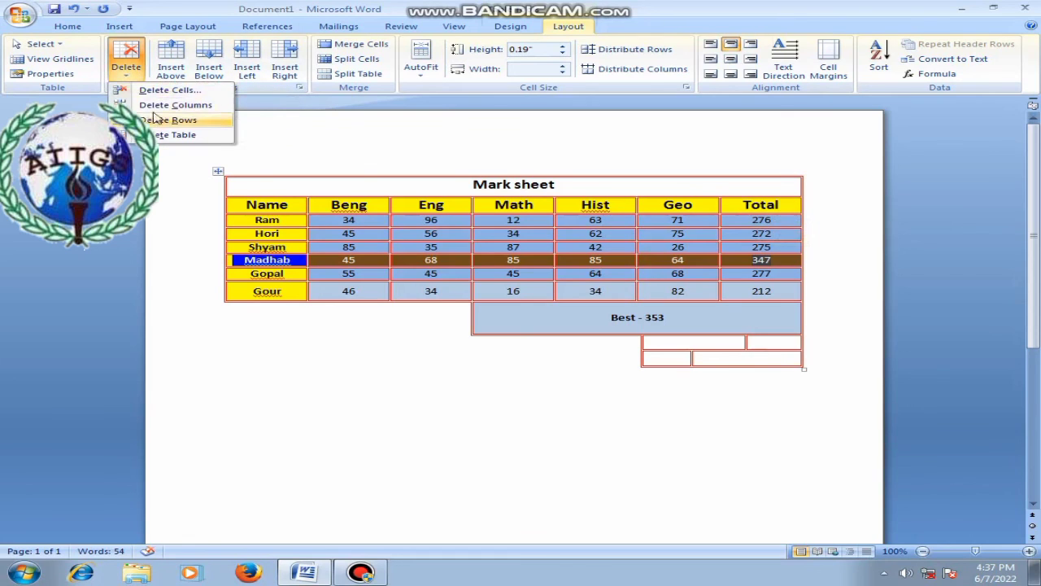
click(192, 120)
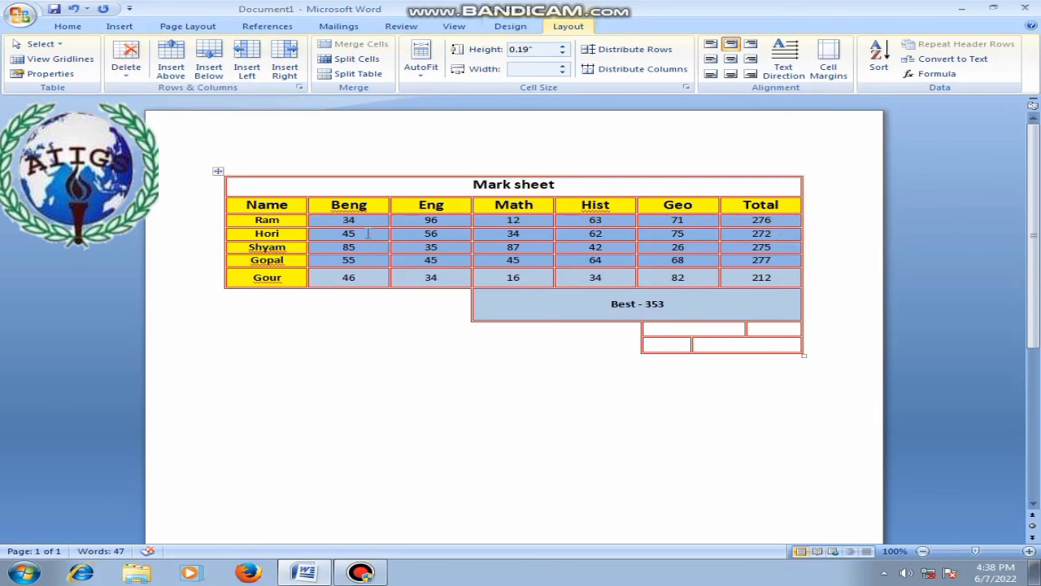
- Delete the Beng column from the mark sheet table using Delete Columns
drag(345, 201, 348, 277)
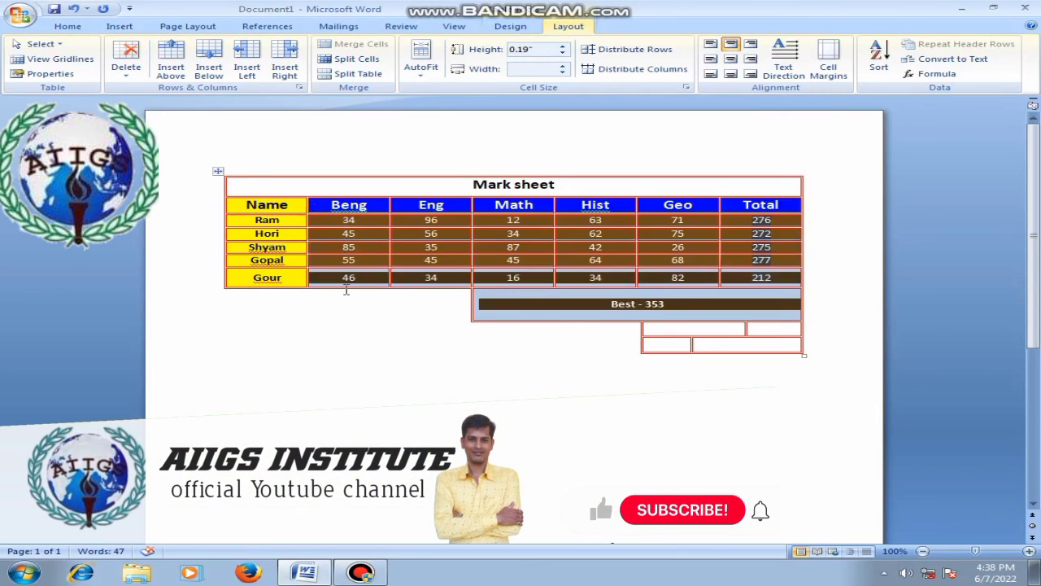
click(125, 71)
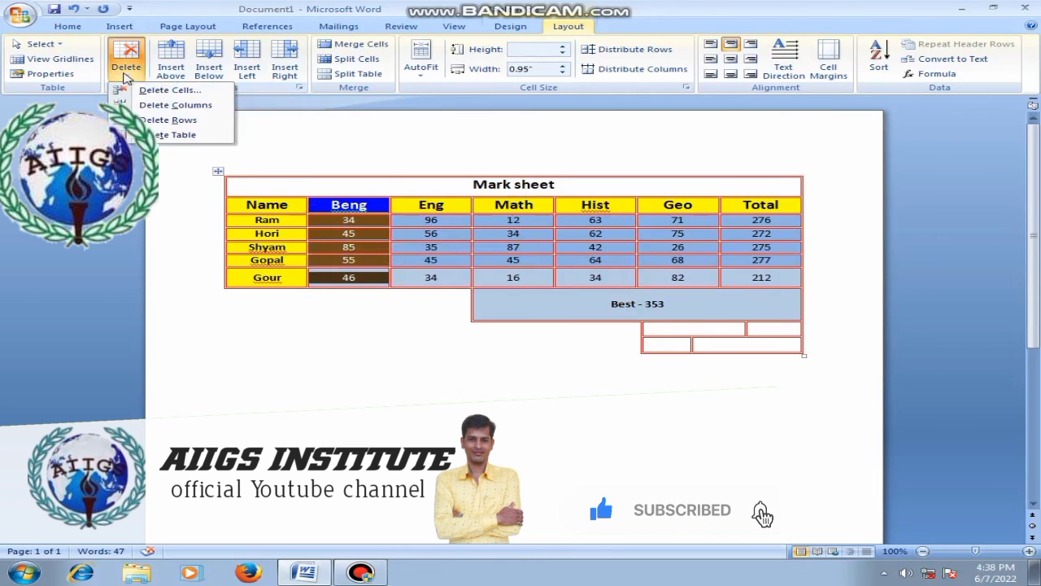
click(167, 105)
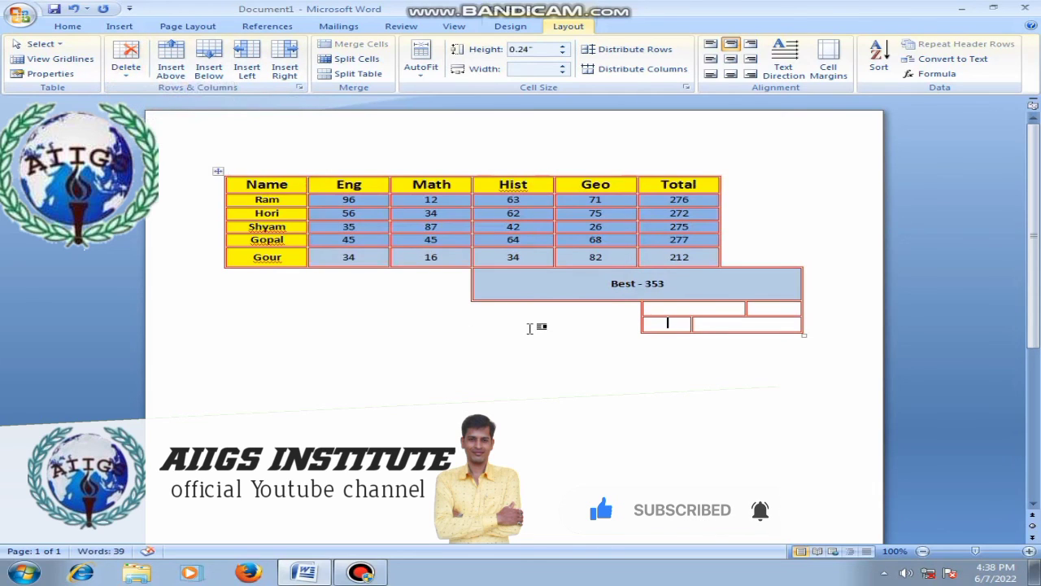